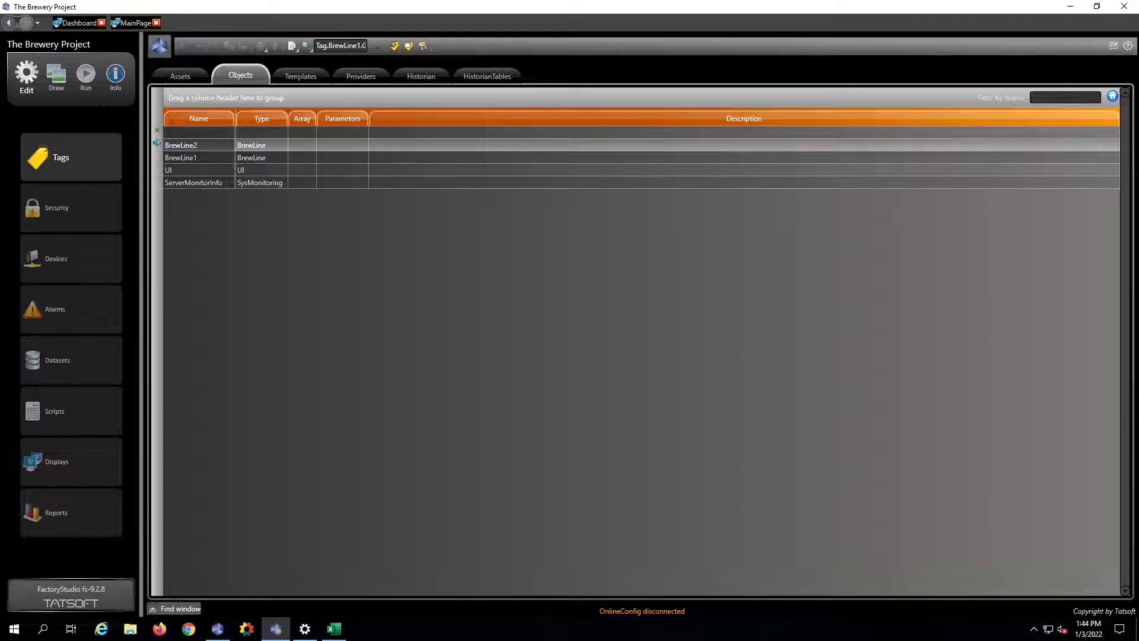
- Expand BrewLine1 and its MashTun in the asset tree to examine the equipment structure
click(180, 77)
click(175, 113)
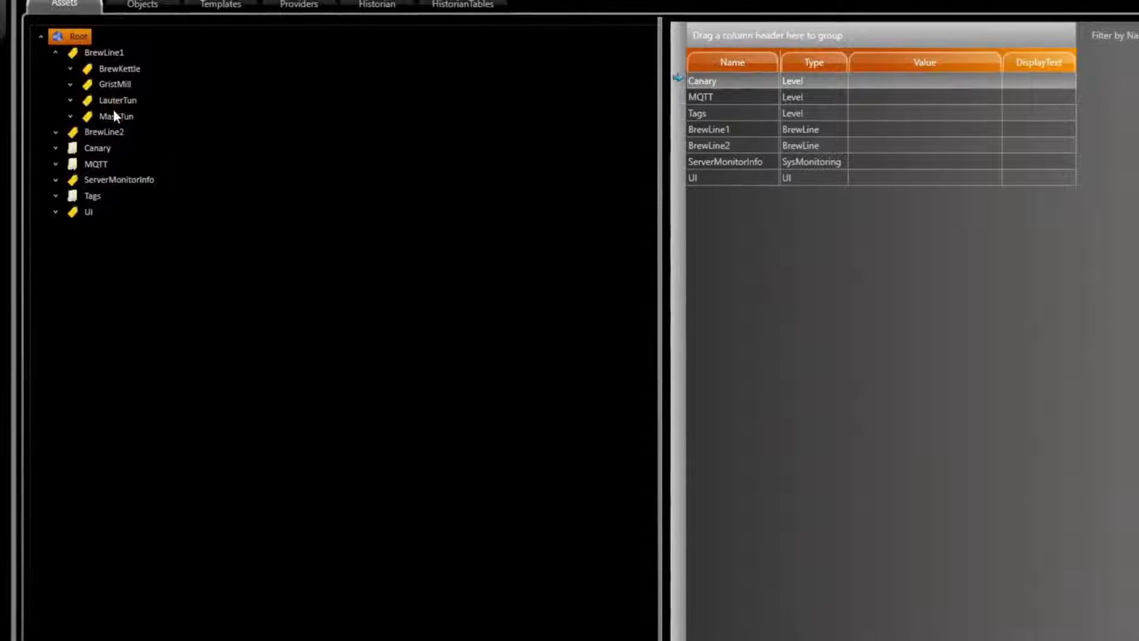
click(70, 118)
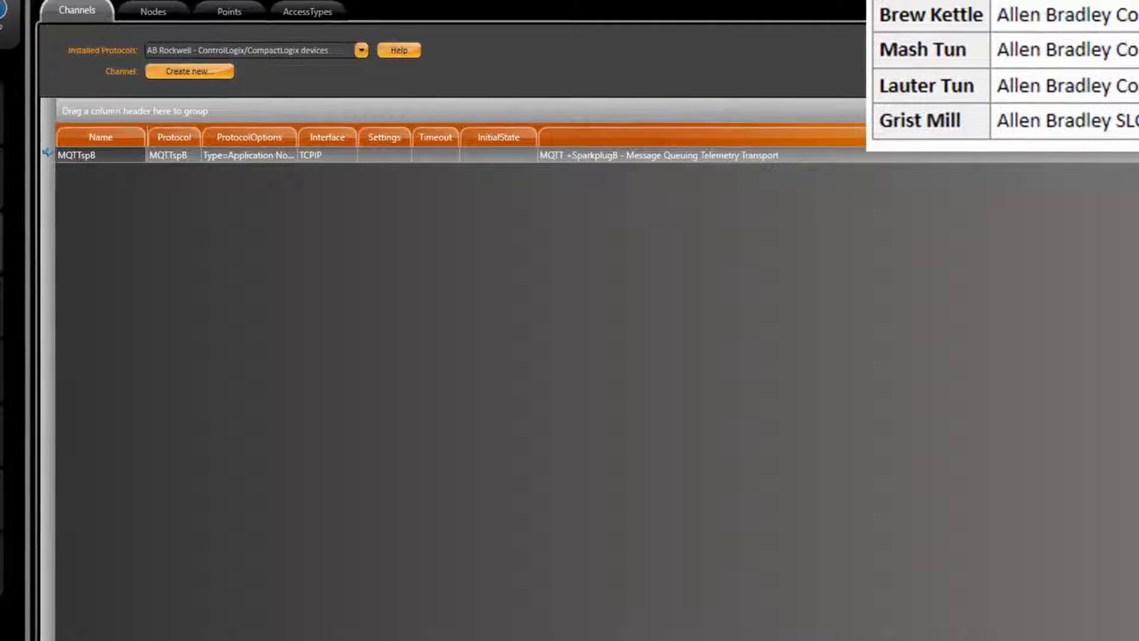
- Create a channel named ControlLogix using the AB Rockwell - ControlLogix/CompactLogix devices protocol over TCPIP
click(187, 73)
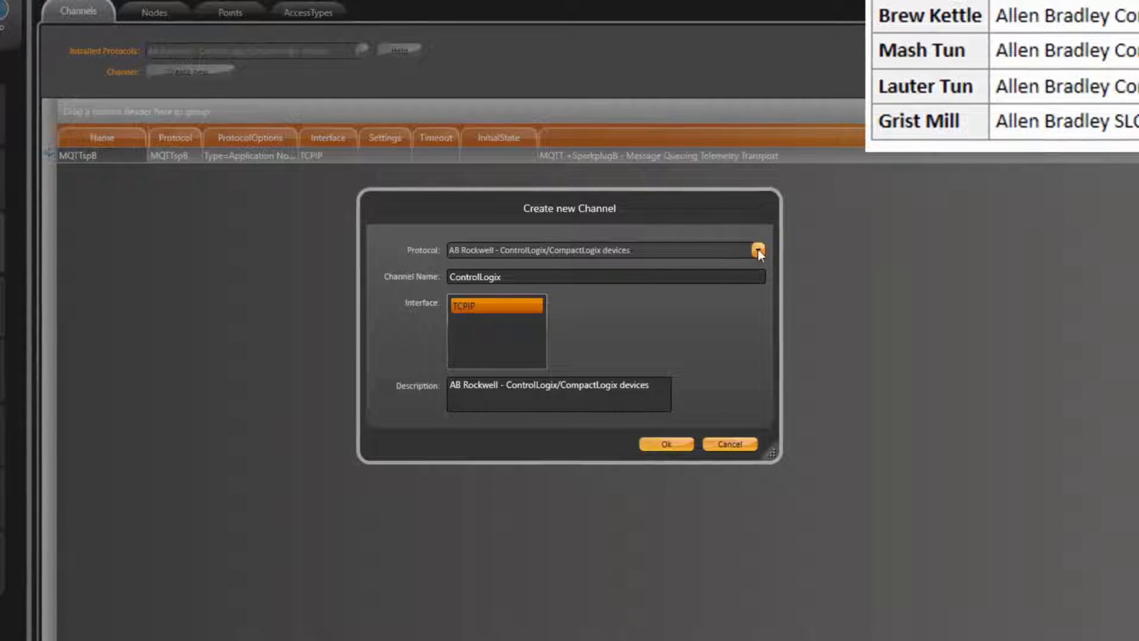
click(758, 250)
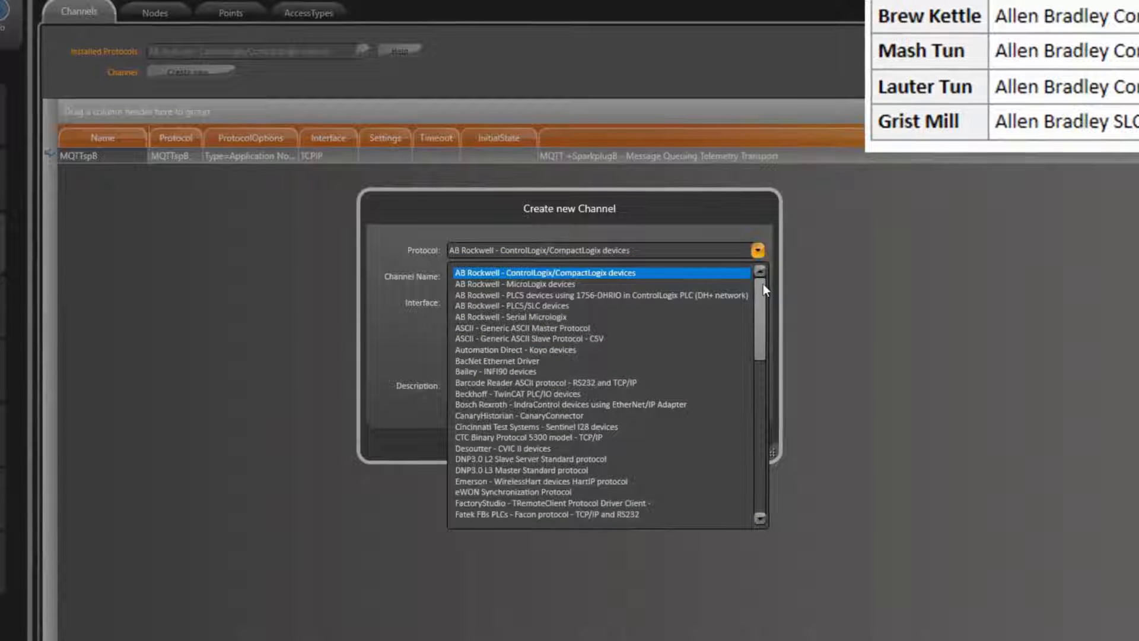
click(639, 273)
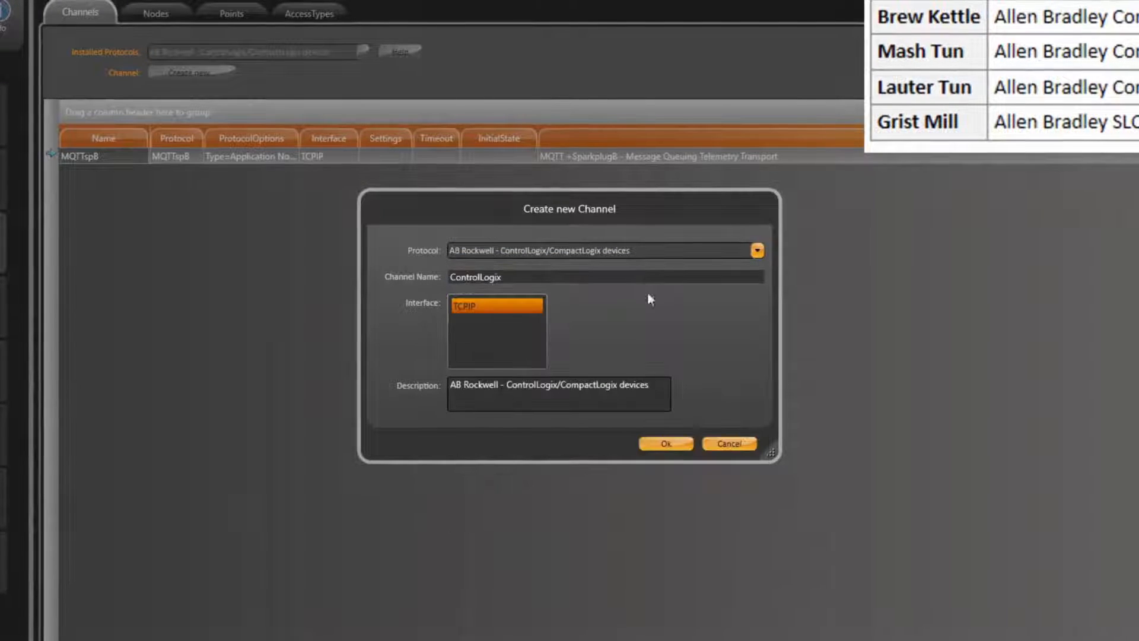
click(662, 442)
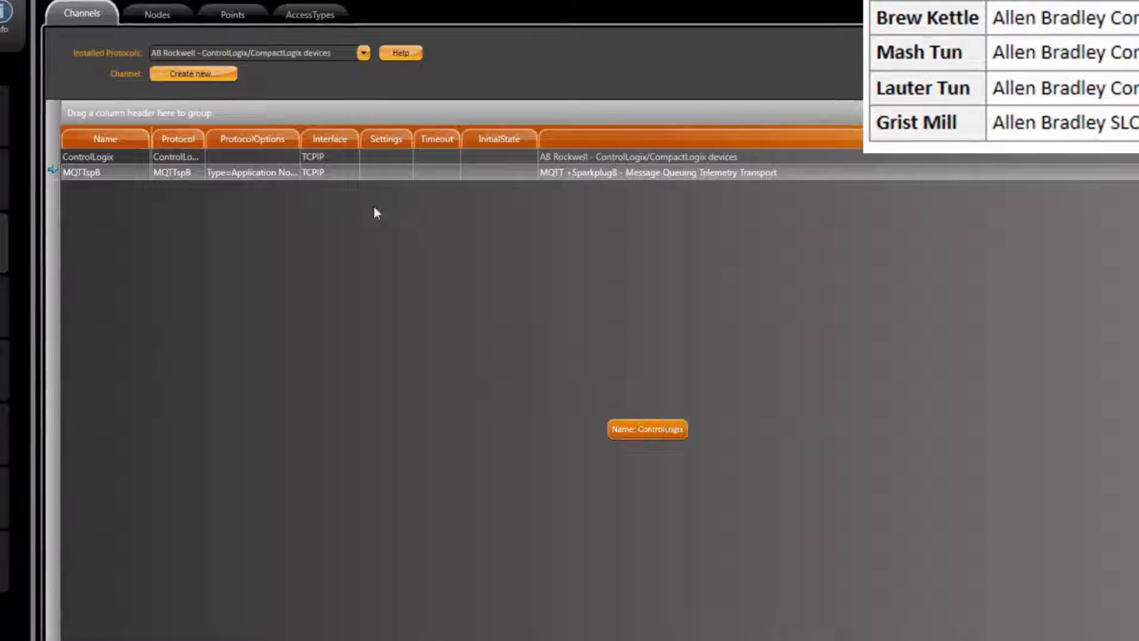
- Review the ControlLogix channel's protocol options, including the available models
click(291, 157)
click(291, 157)
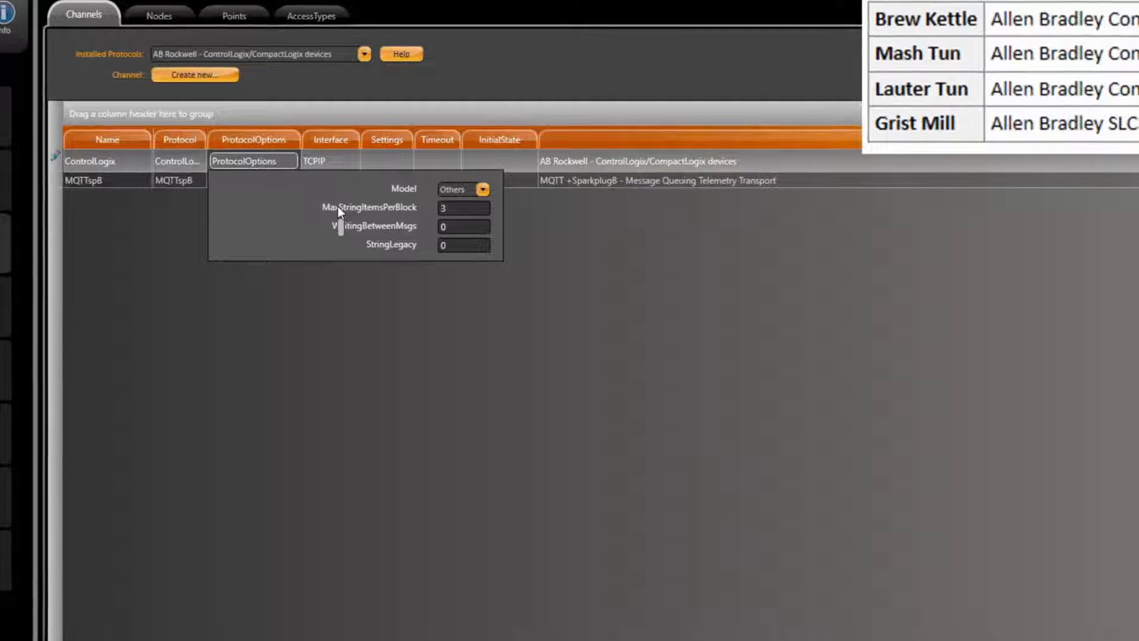
click(483, 189)
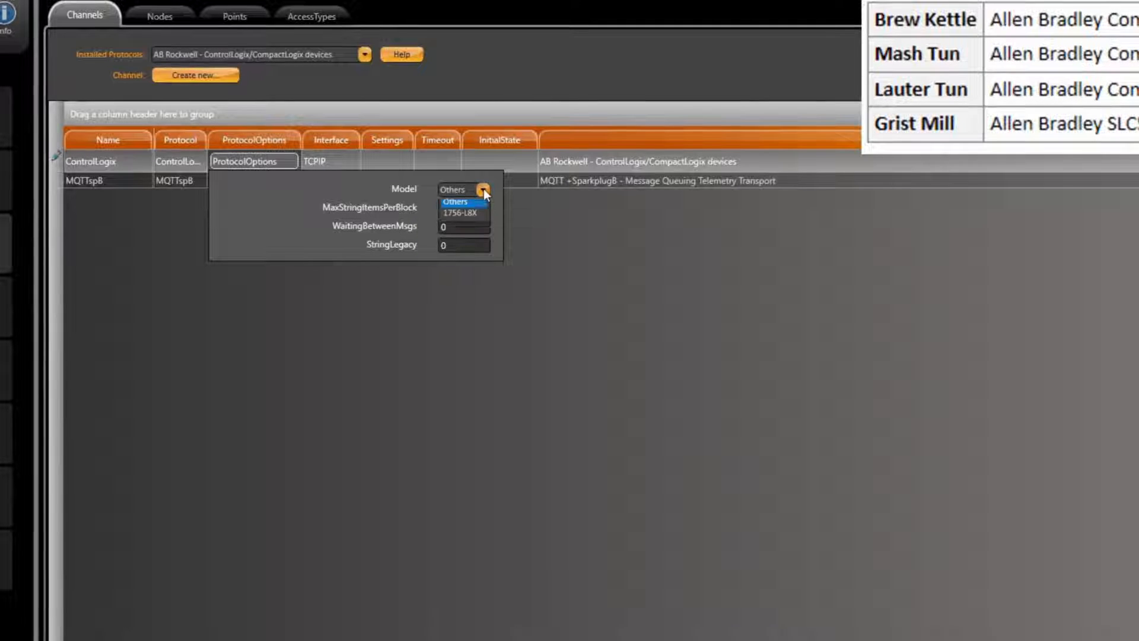
click(410, 190)
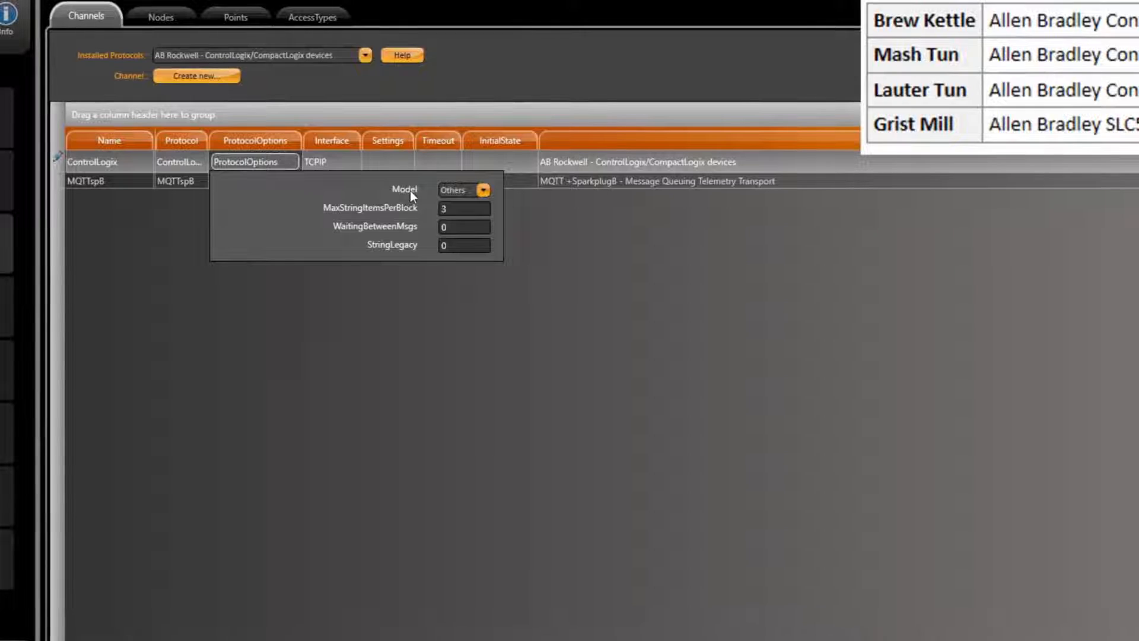
key(Escape)
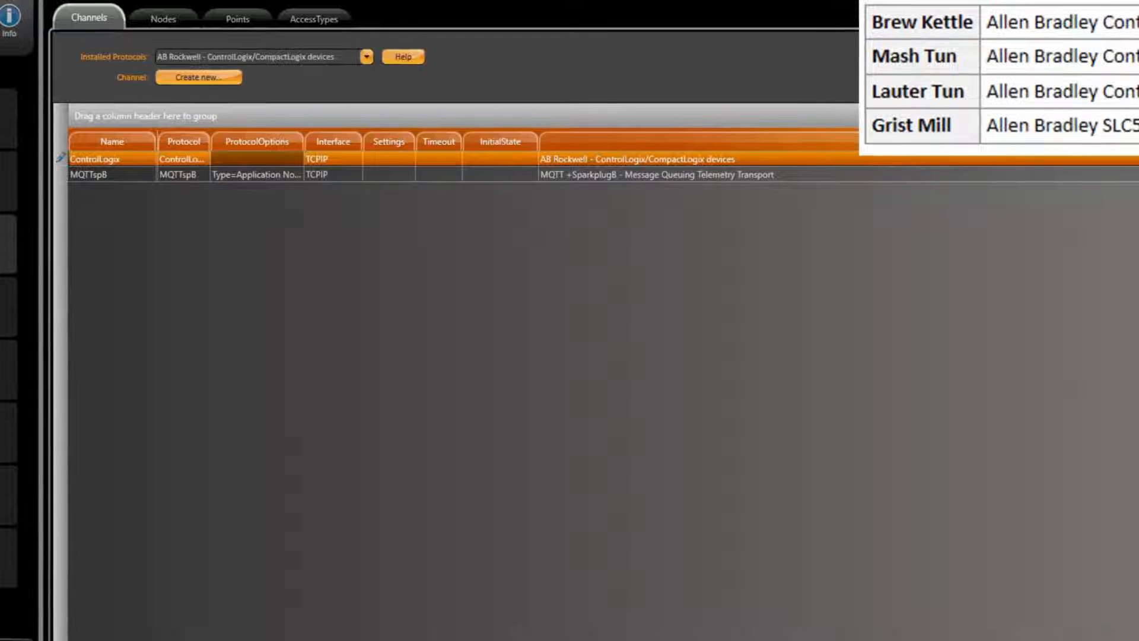
- Create a channel named DF1_Ethernet using the AB Rockwell - PLC5/SLC devices protocol over TCPIP
click(211, 80)
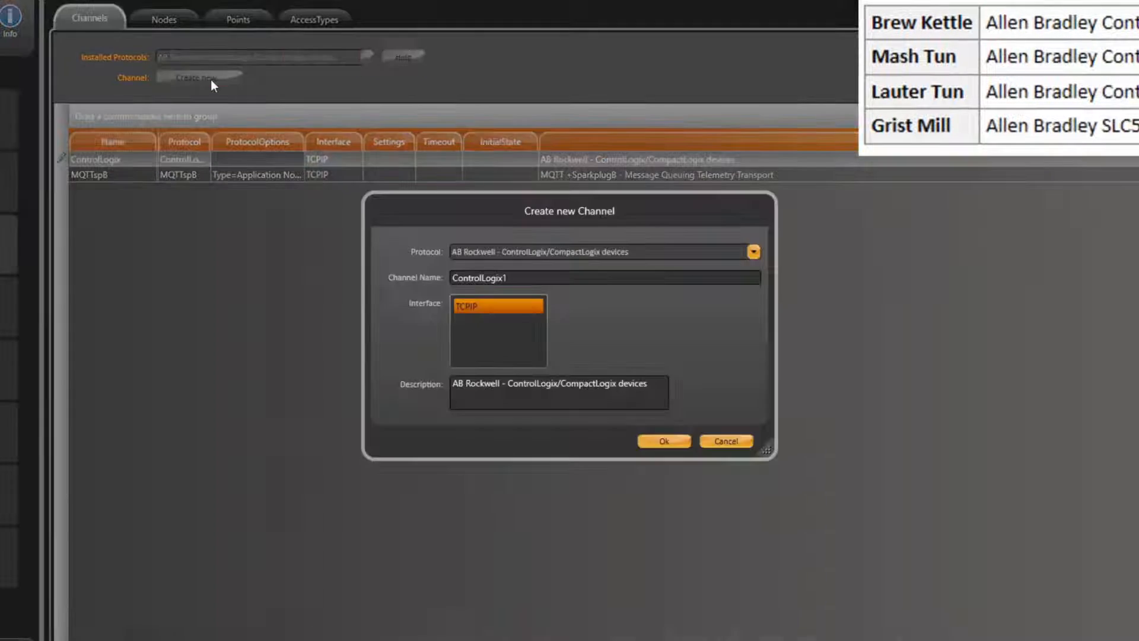
click(752, 252)
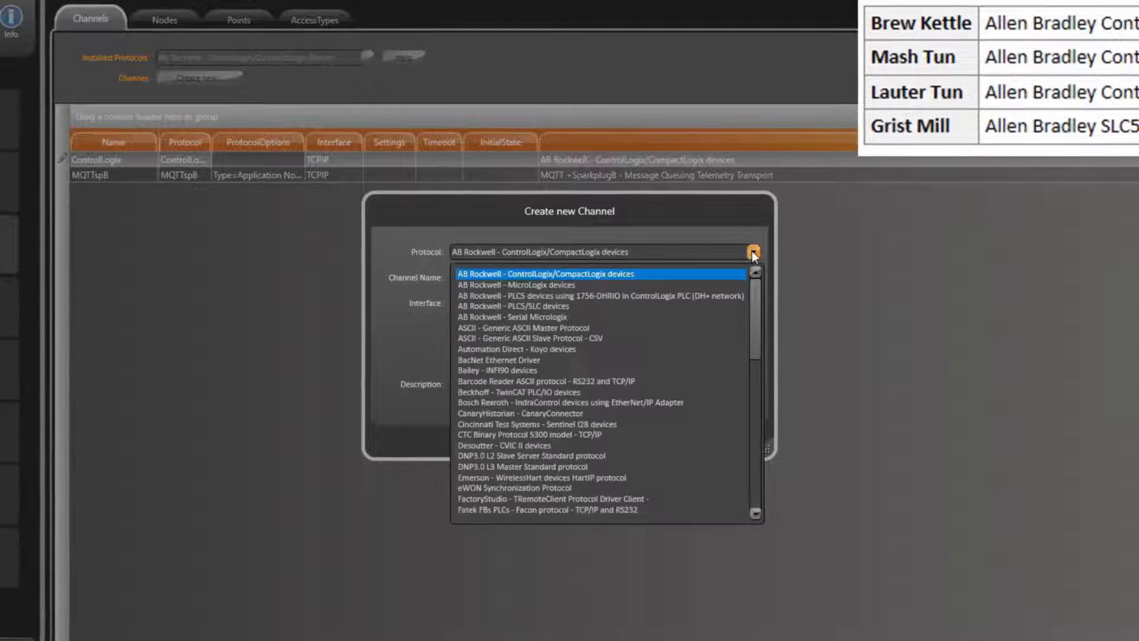
click(599, 307)
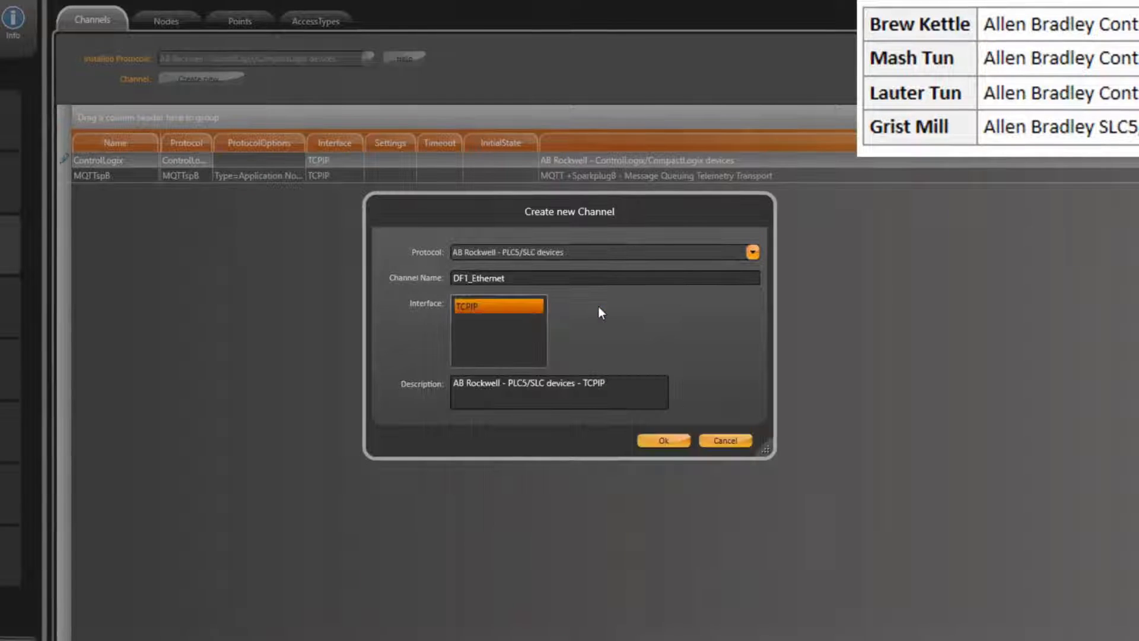
click(669, 443)
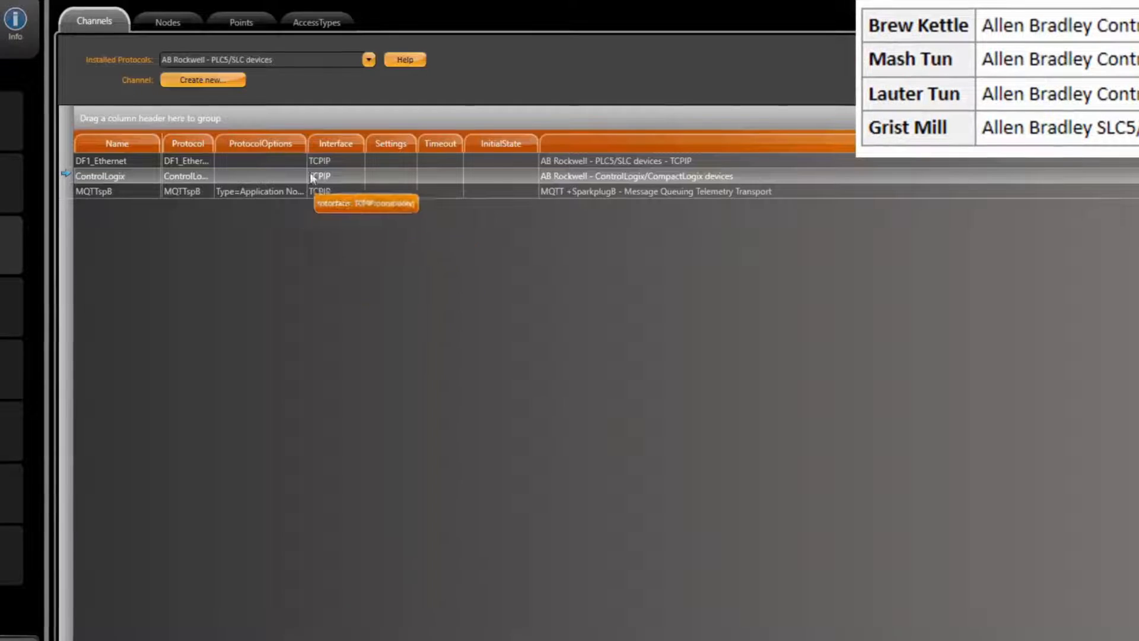
- Set the DF1_Ethernet channel's protocol options to interface TCP/IP, protocol DF1 and model 500
click(303, 163)
click(303, 162)
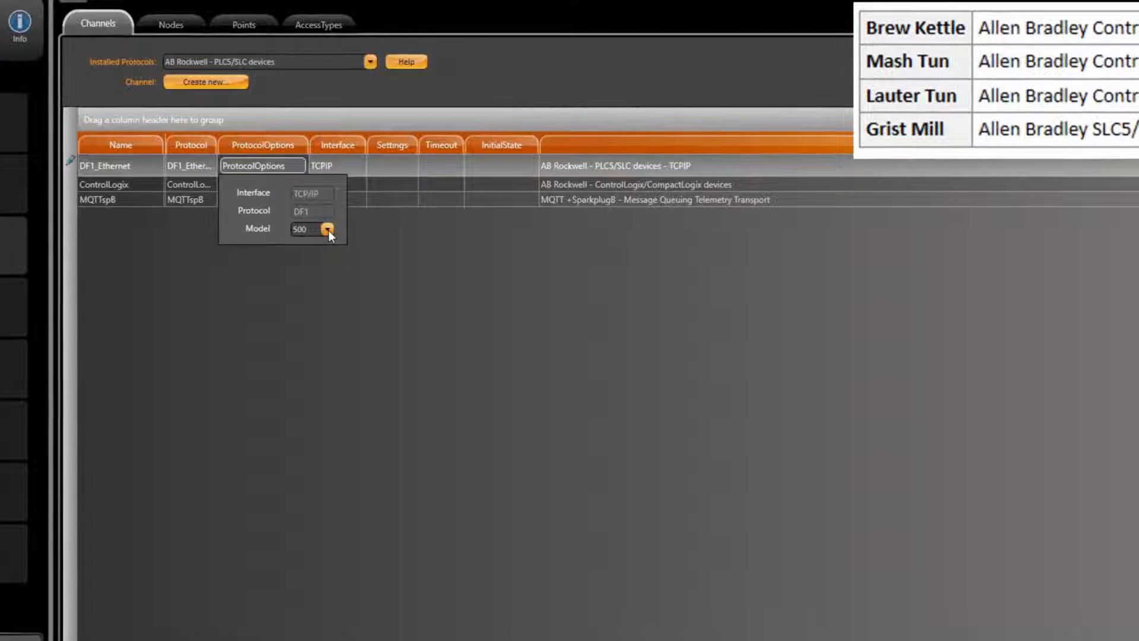
click(327, 230)
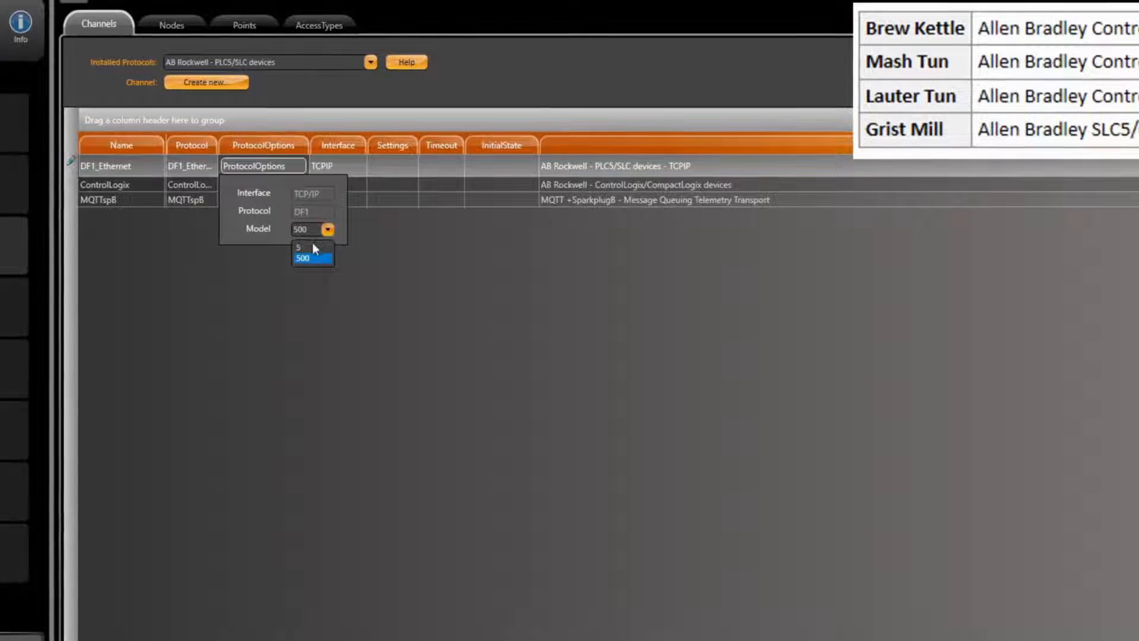
click(340, 233)
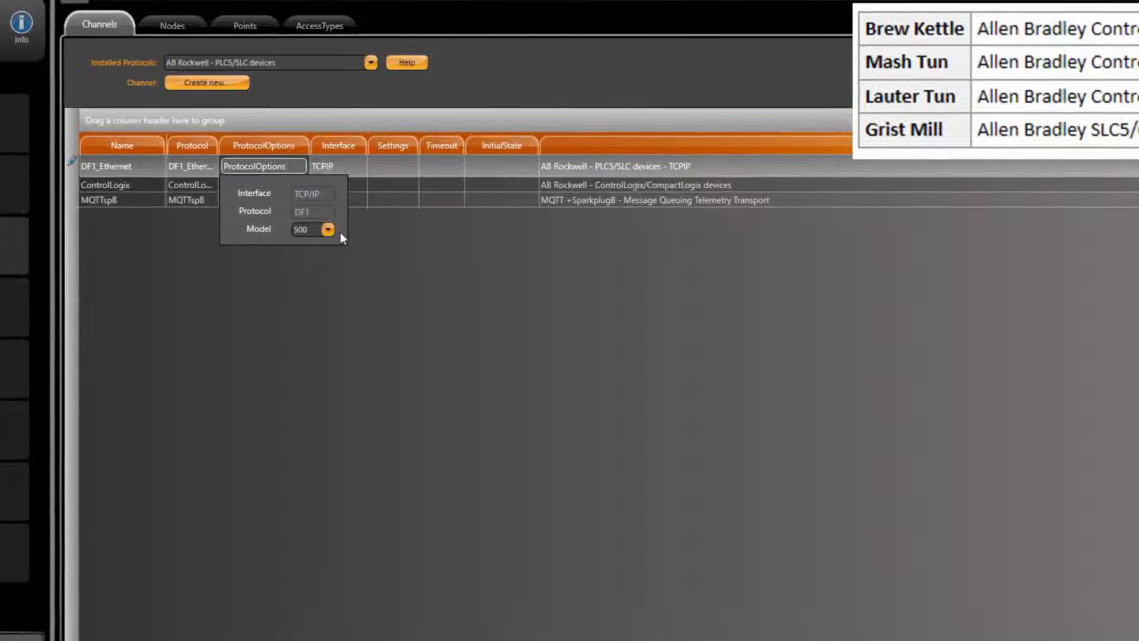
key(Escape)
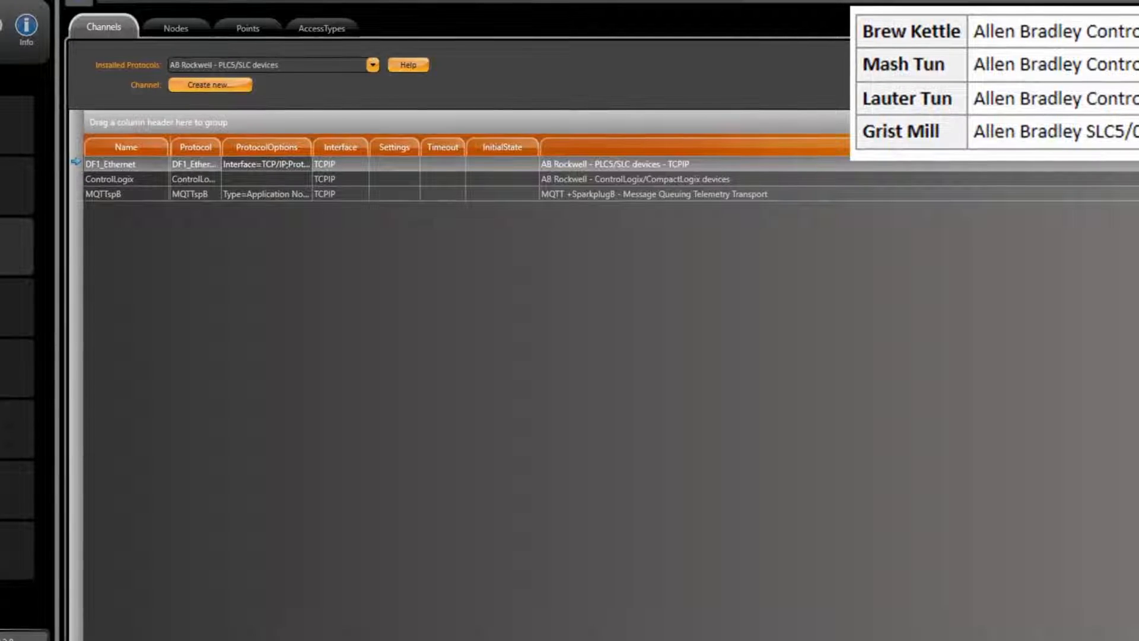
- Start a new node on the AB Rockwell - ControlLogix/CompactLogix channel and name it BrewKettle
click(176, 28)
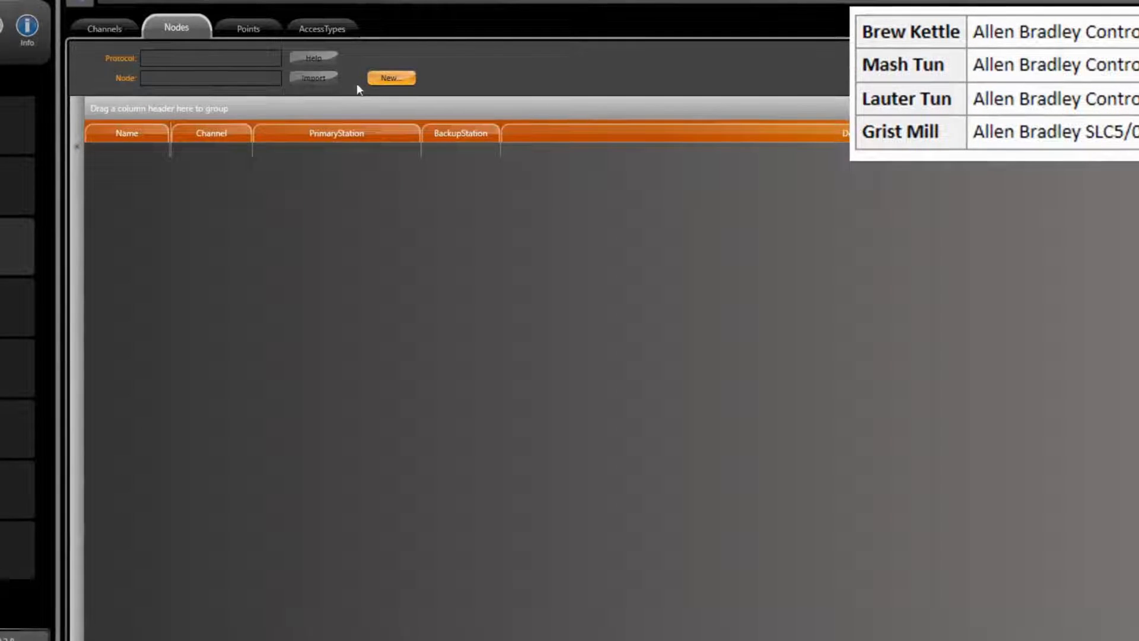
click(390, 78)
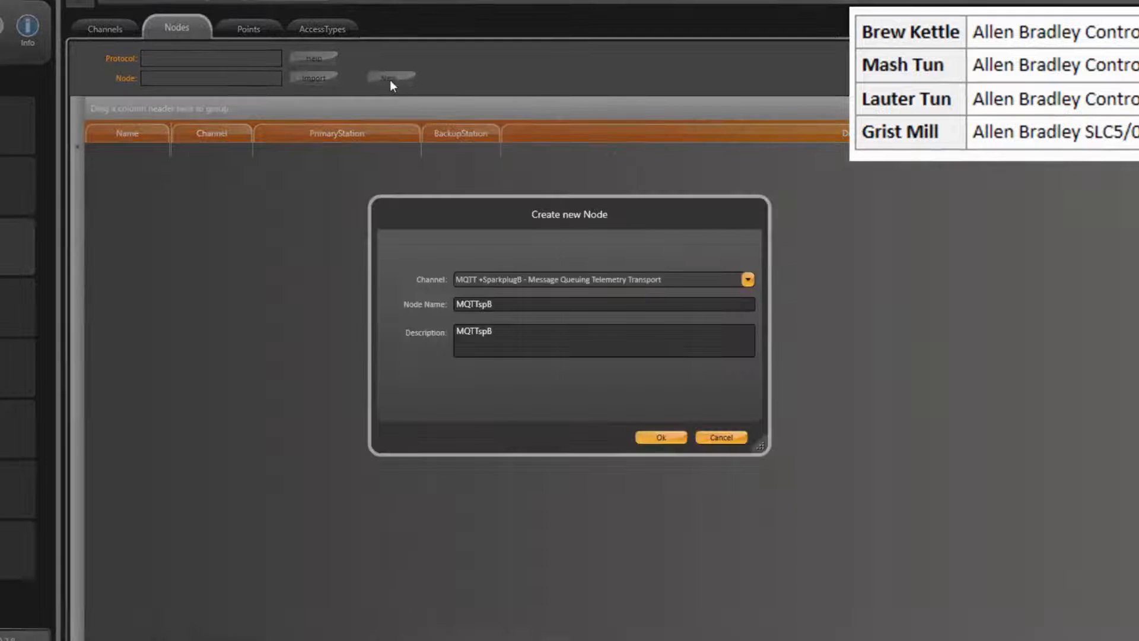
click(748, 279)
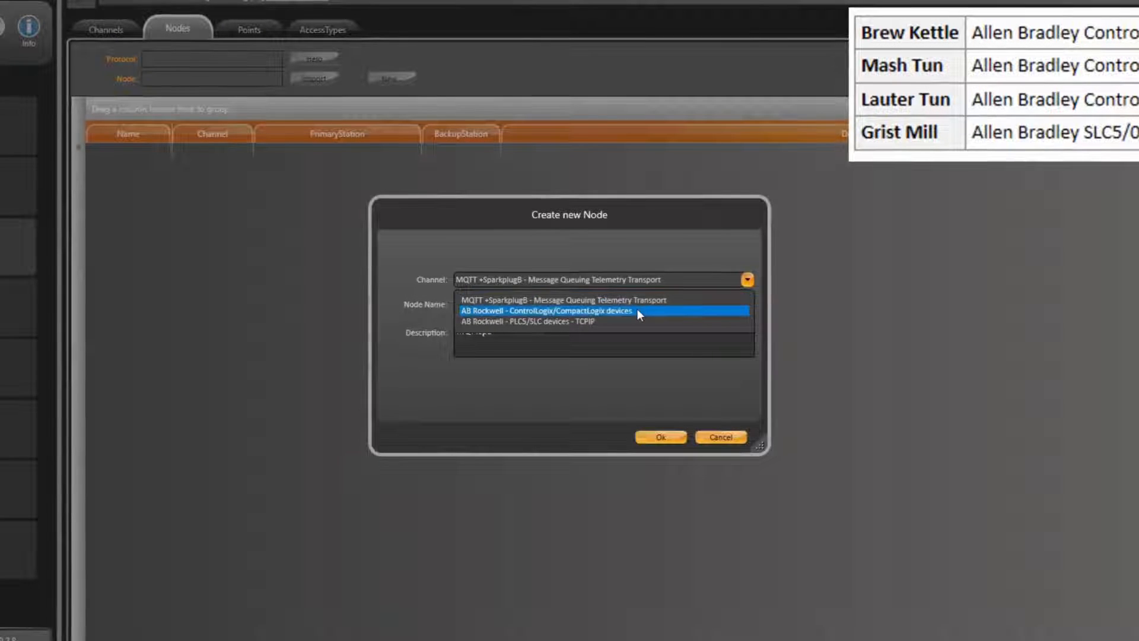
click(636, 309)
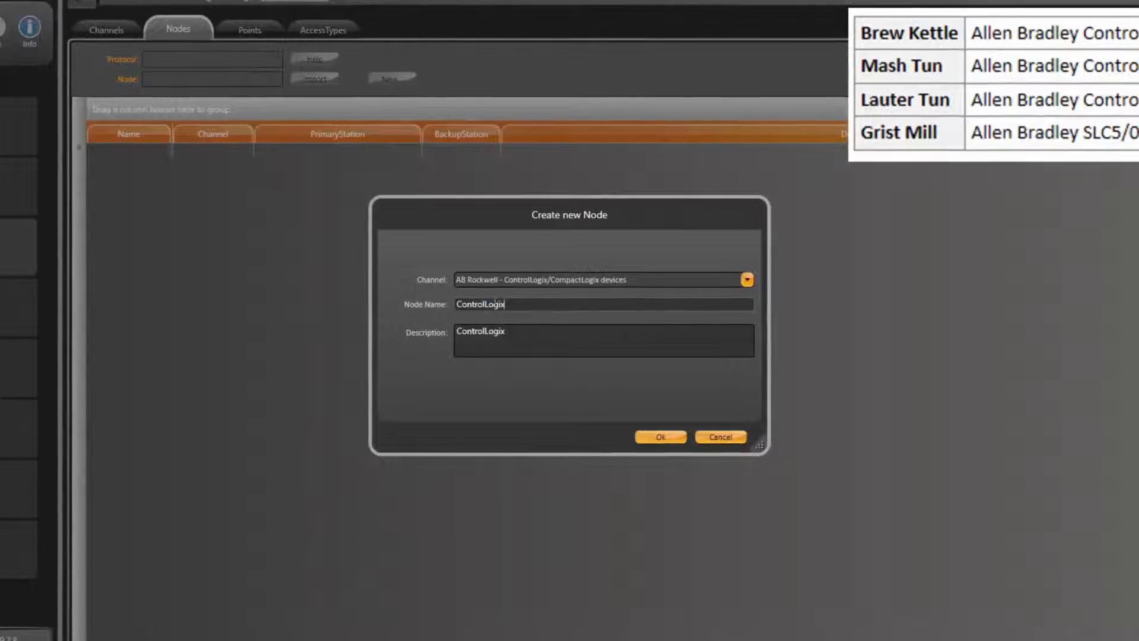
drag(557, 308, 438, 304)
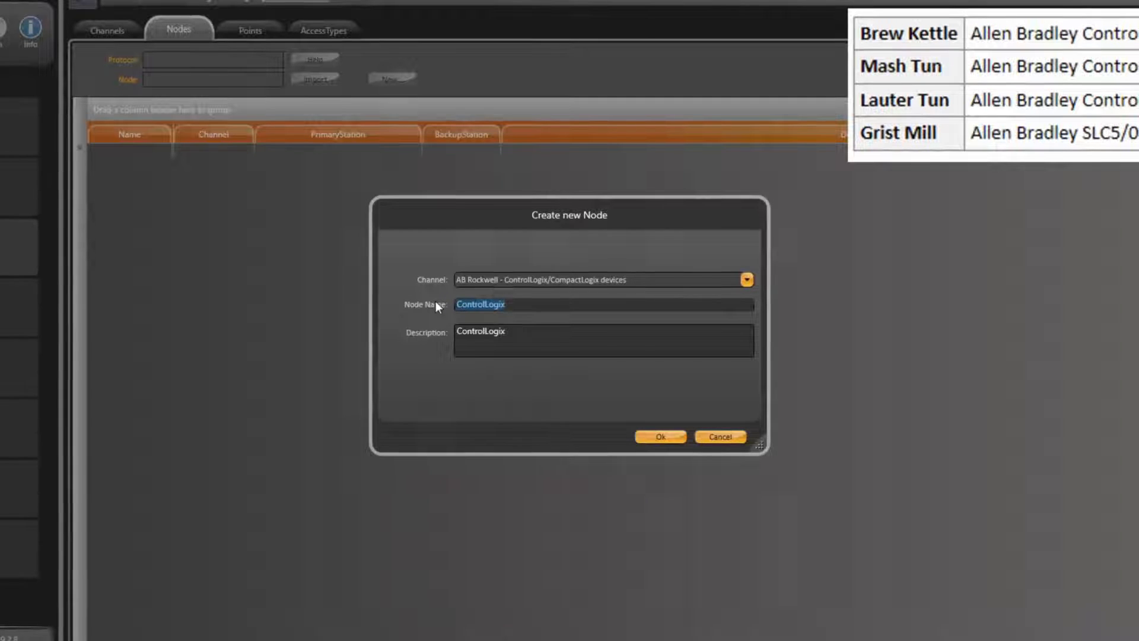
text(BrewKettle)
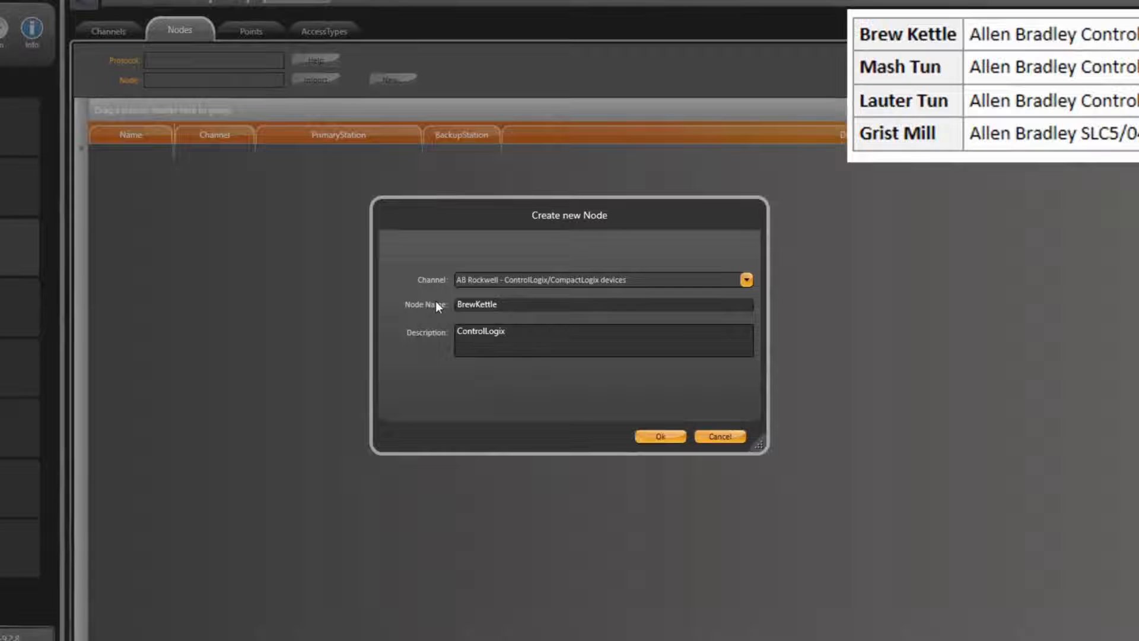
- Set the new node's description to "Brew Kettle ControlLogix" and create the node
key(Tab)
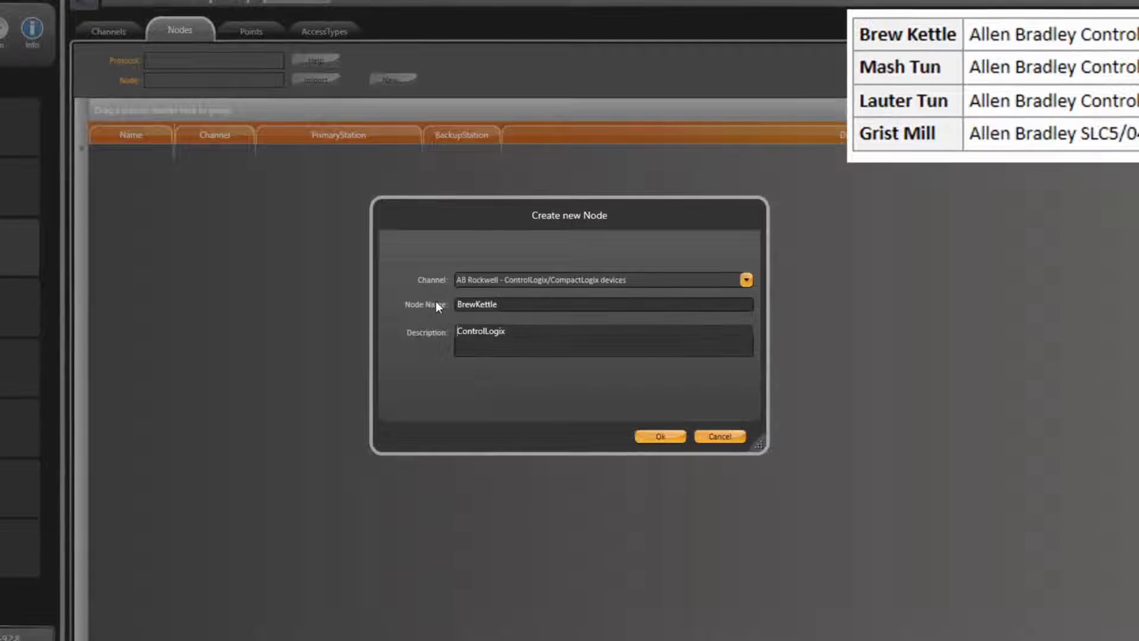
text(D)
key(BackSpace)
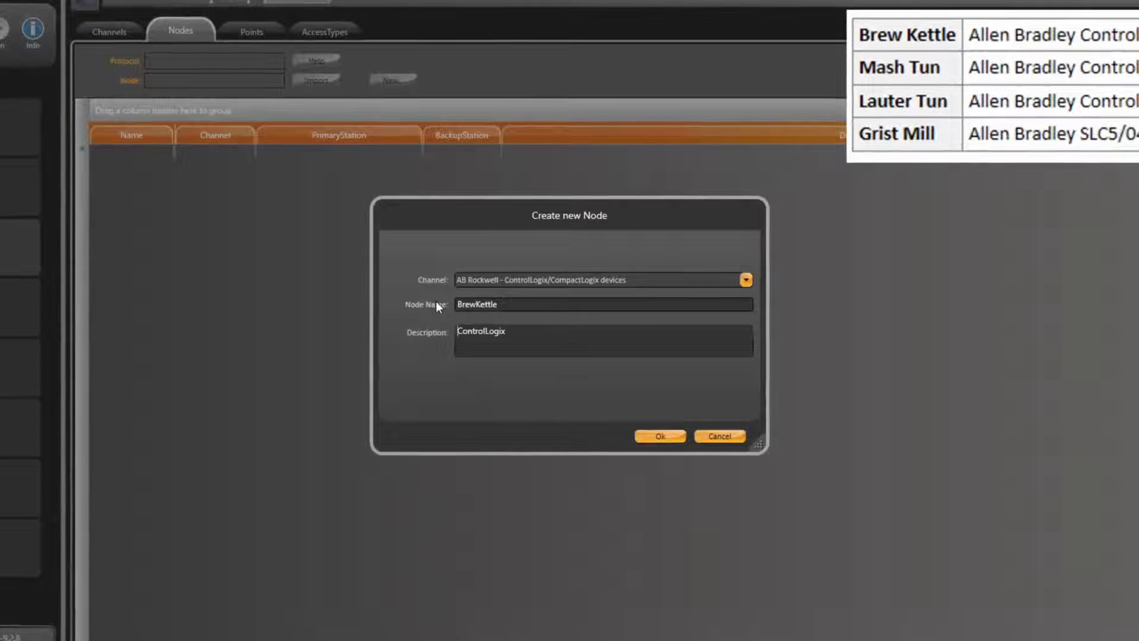
text(Brew K)
text(ettle)
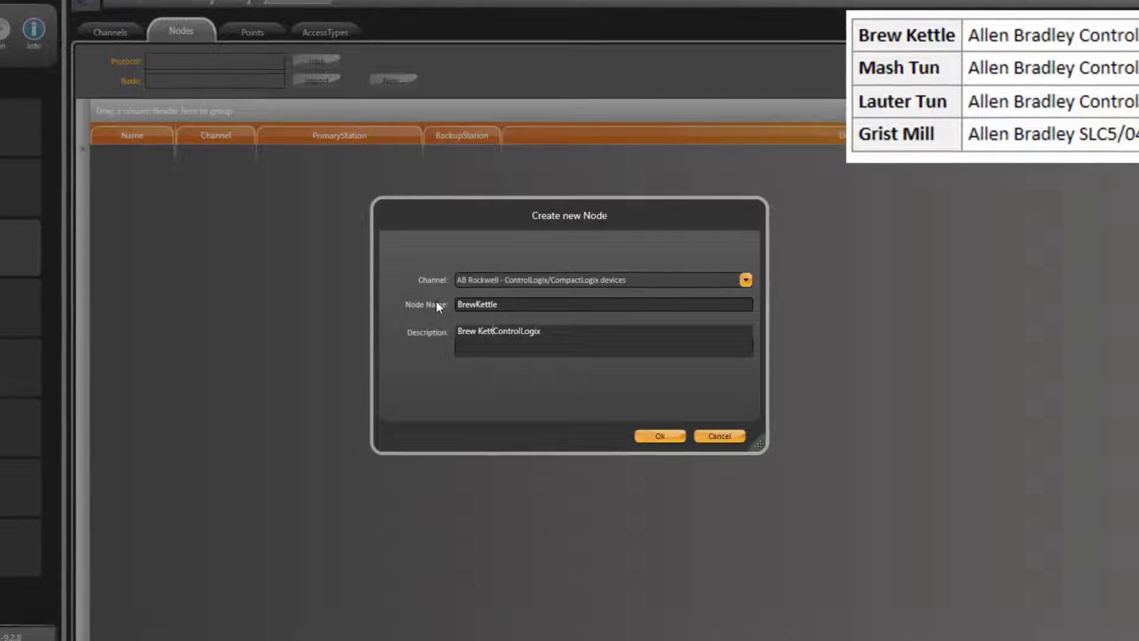
click(660, 437)
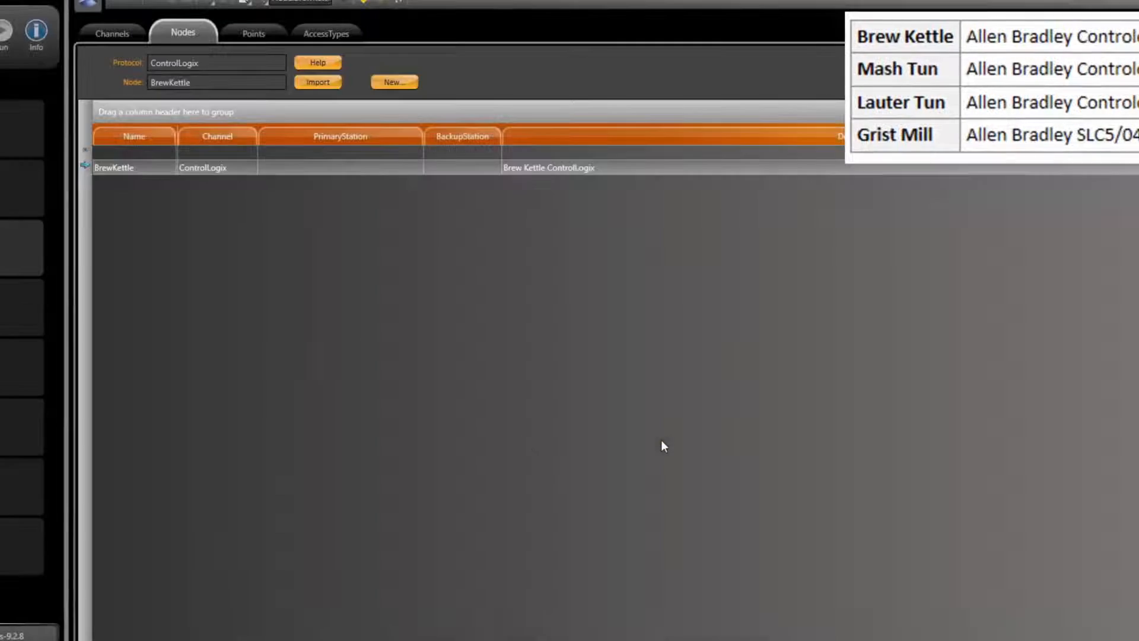
- Add a second node named MashTun and assign it to the ControlLogix channel
click(155, 152)
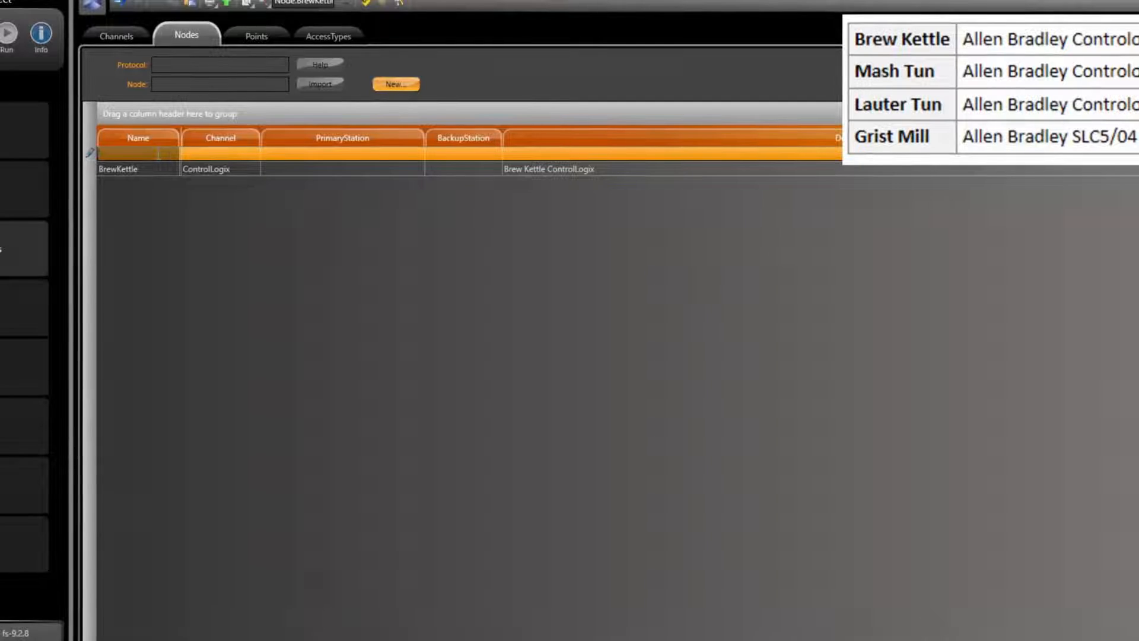
text(MashTu)
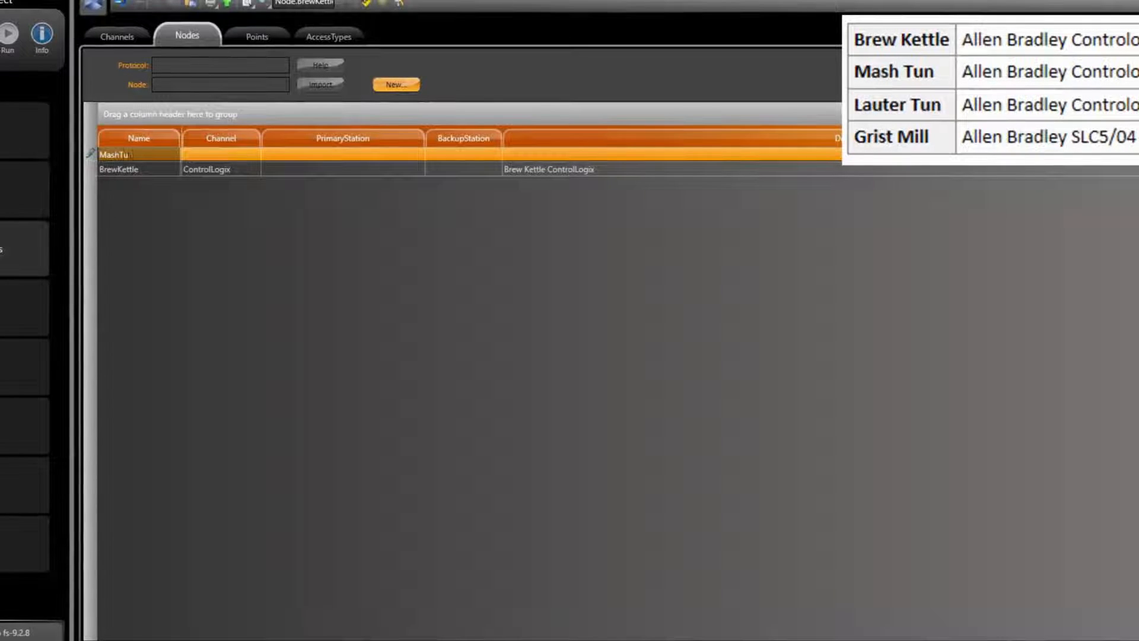
text(n)
key(Tab)
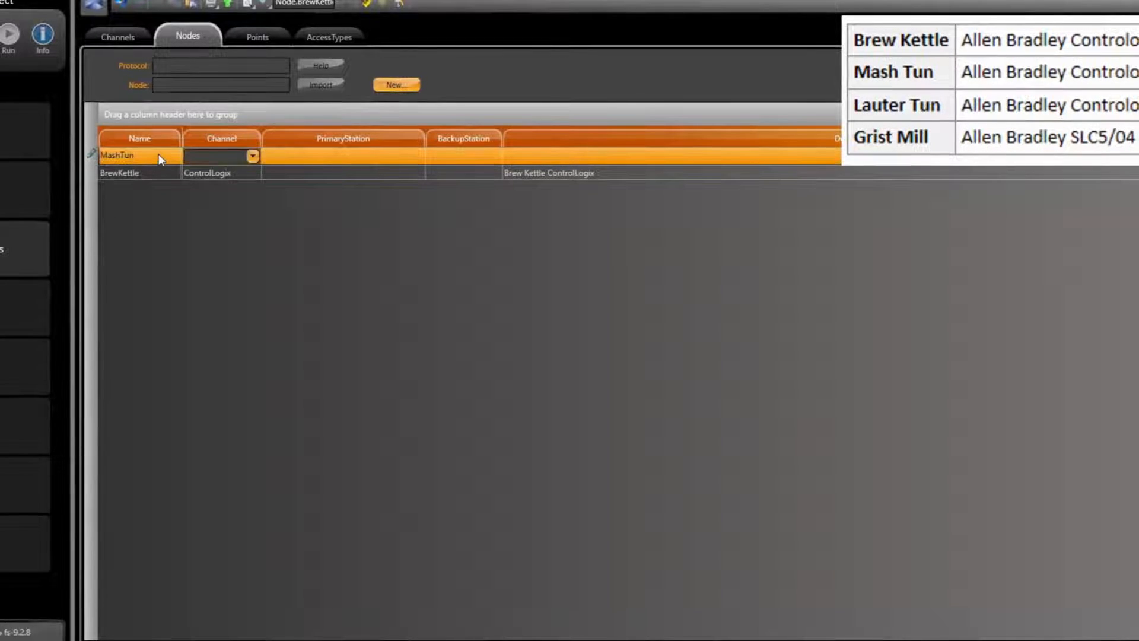
click(253, 156)
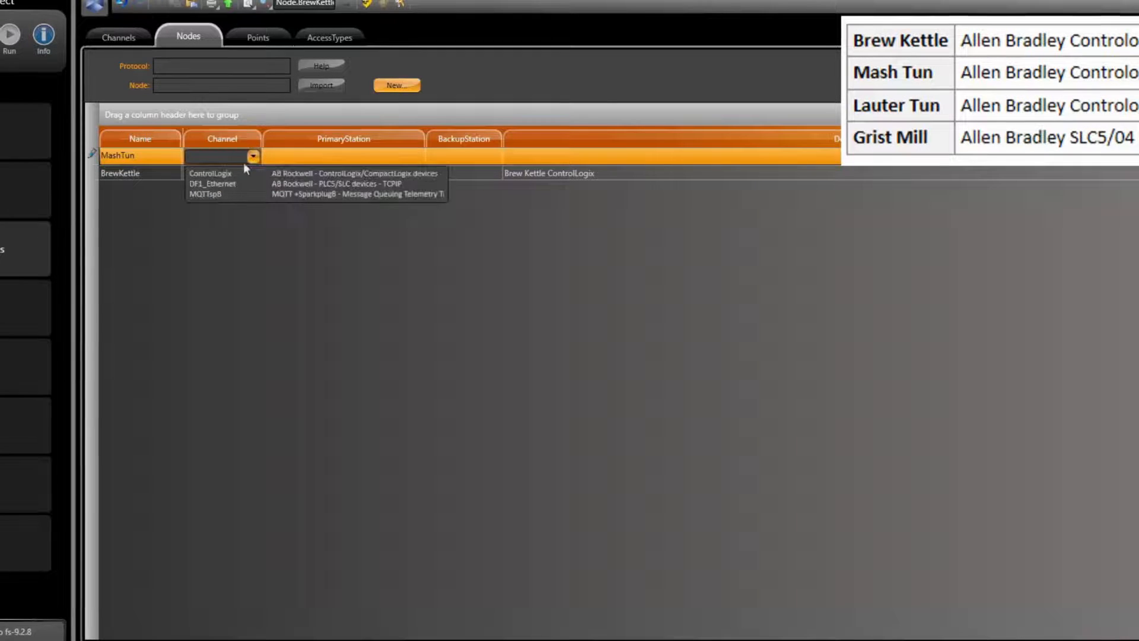
click(230, 174)
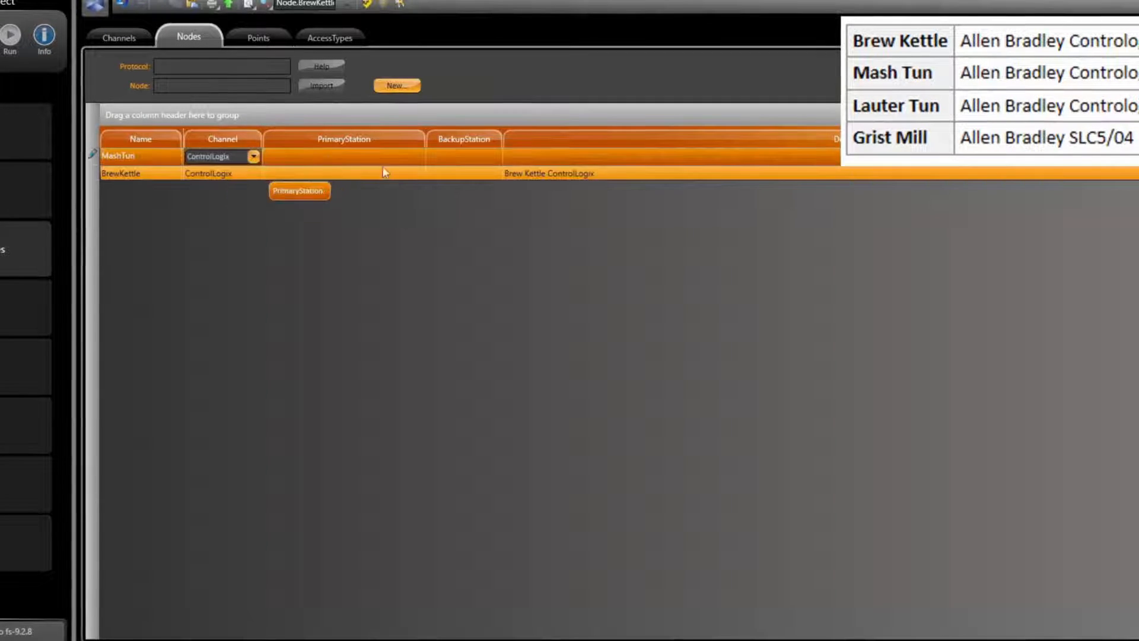
- Set the MashTun node's description to "Mash Tun Contrologix" and create the node
click(548, 158)
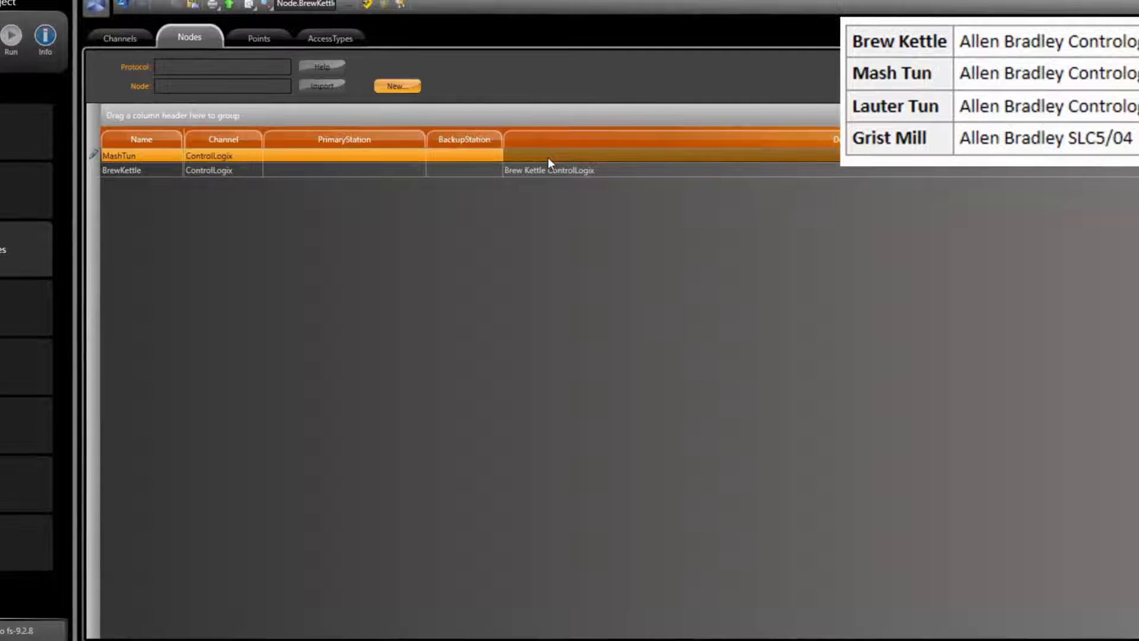
text(Con)
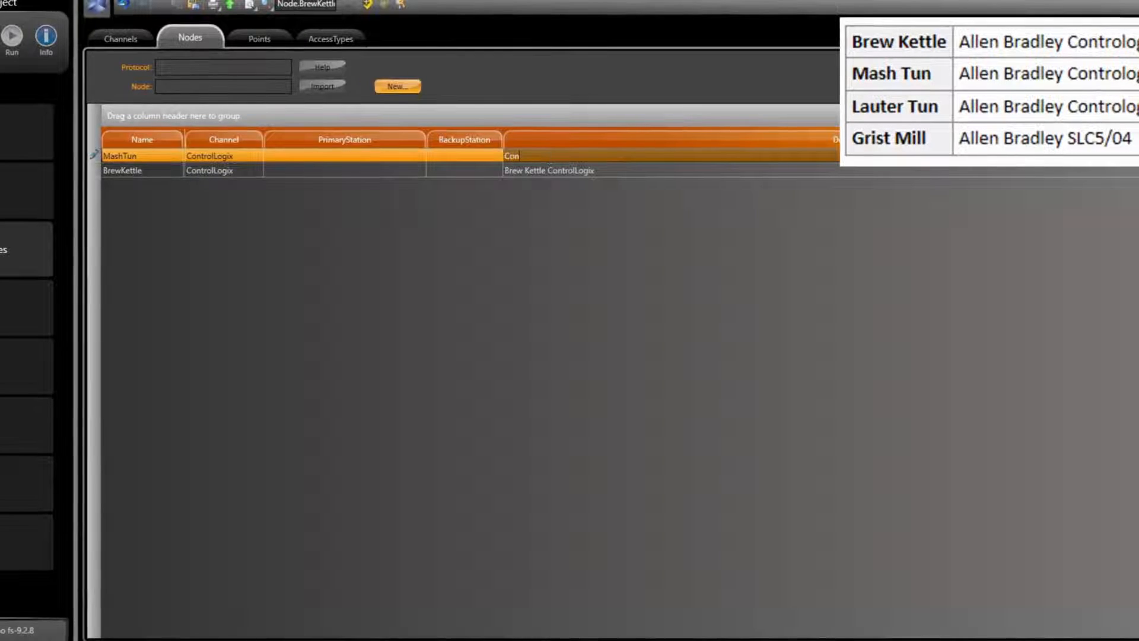
key(BackSpace)
key(BackSpace)
key(BackSpace)
text(Mash)
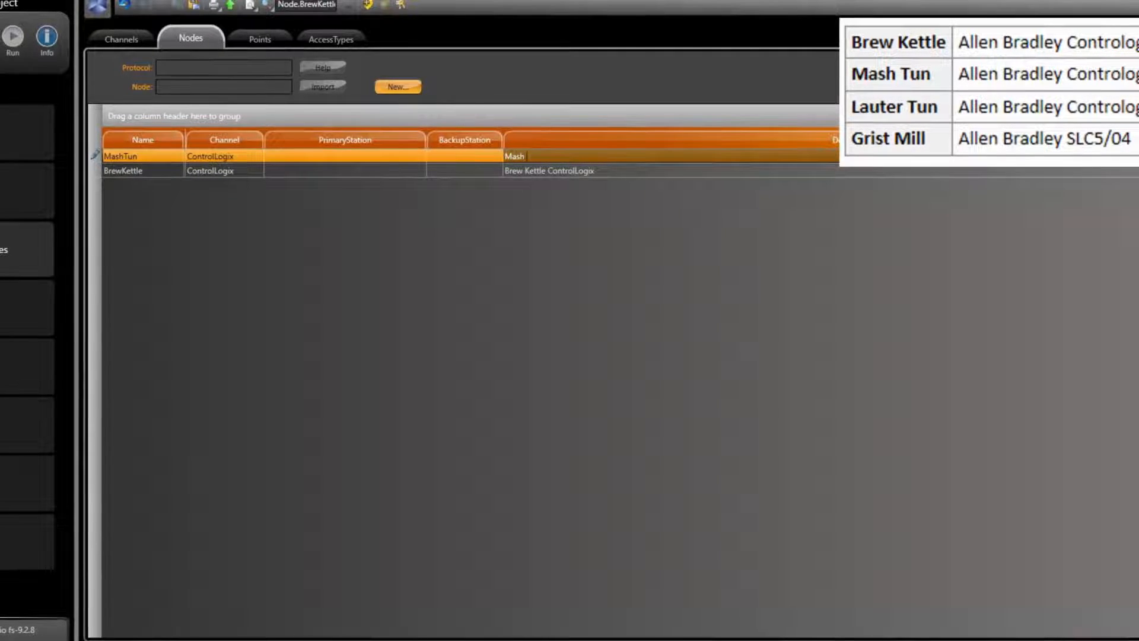
text( Tun C)
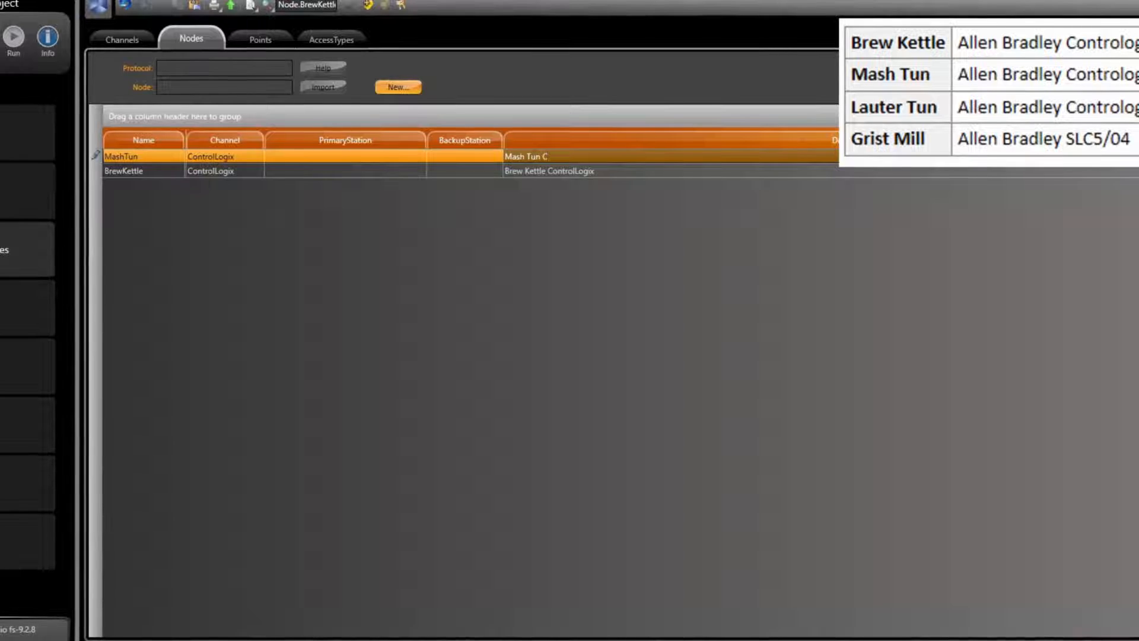
text(t)
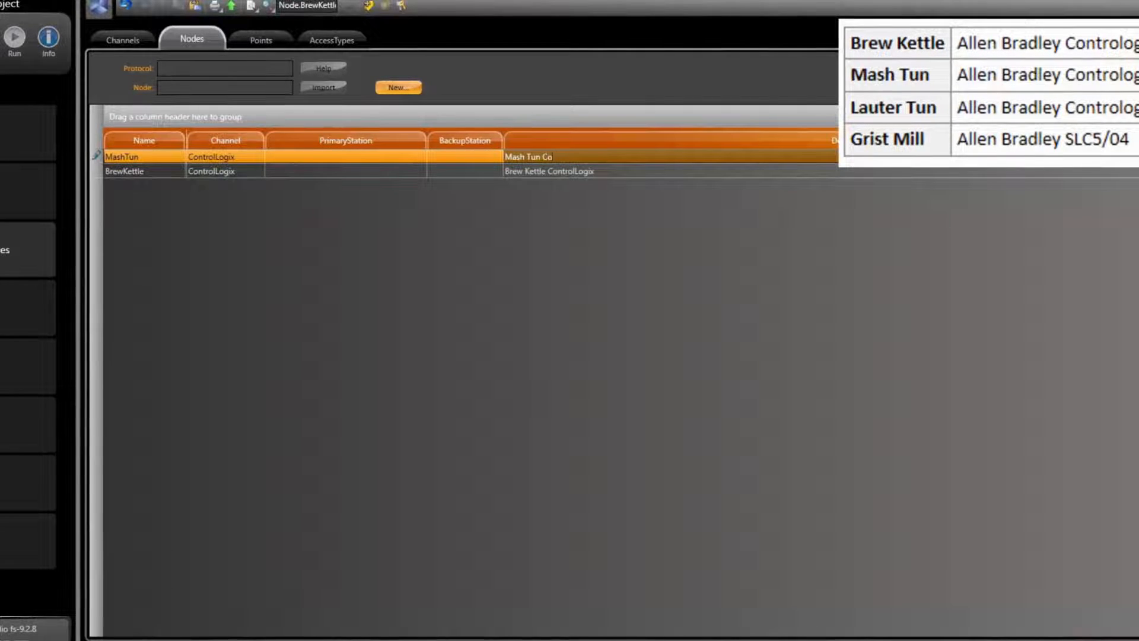
text(ntrologix)
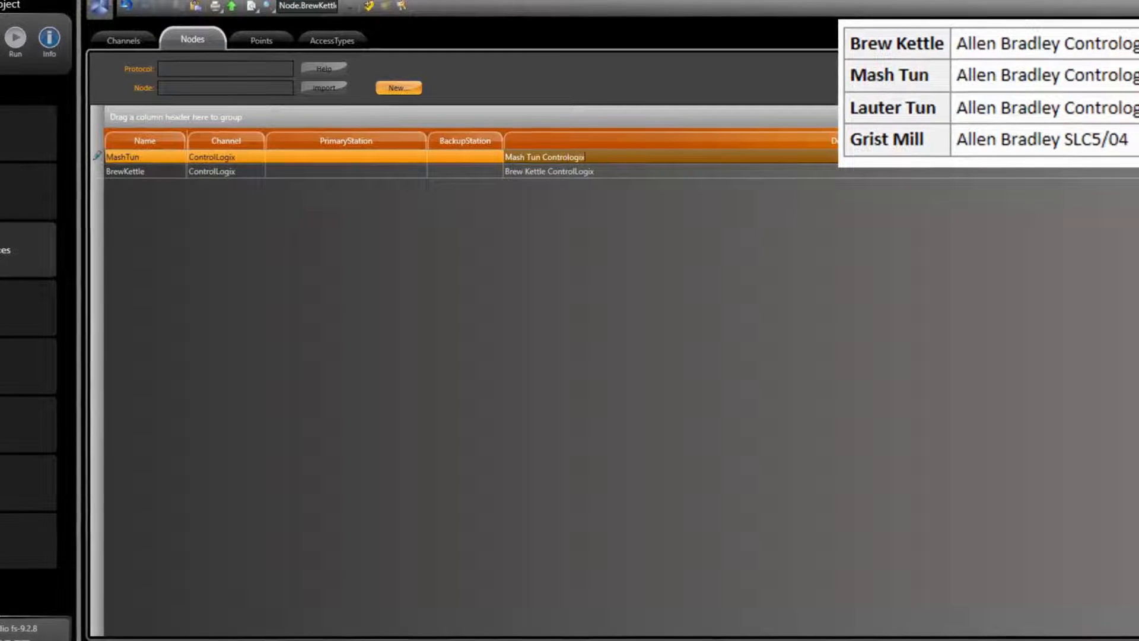
key(Return)
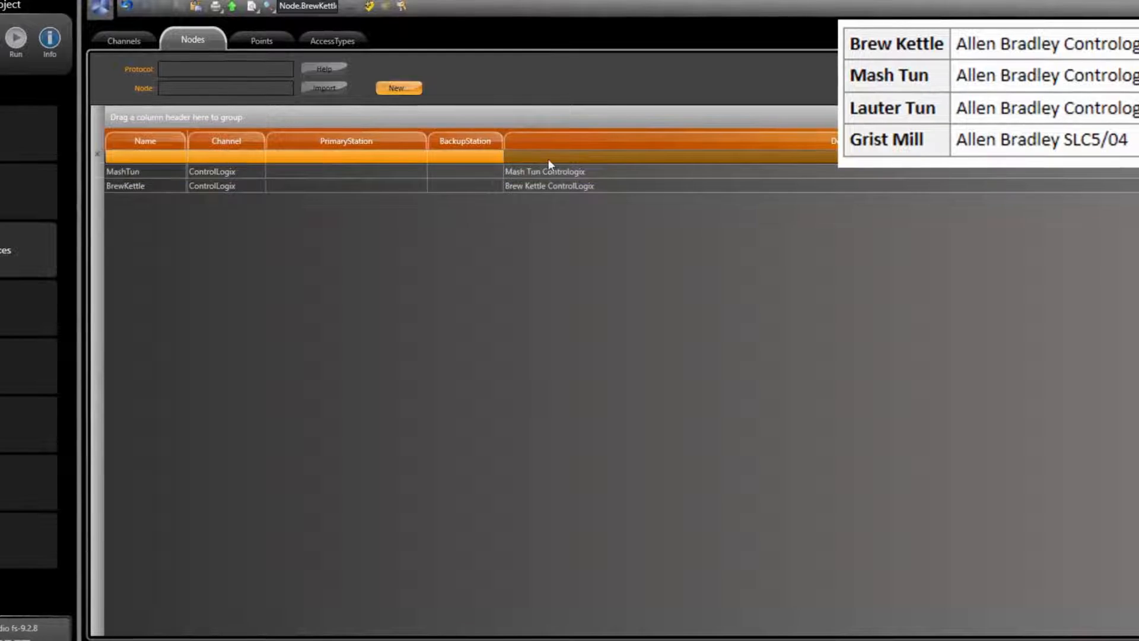
- Add another node named LauterTun and assign it to the ControlLogix channel
click(166, 157)
text(La)
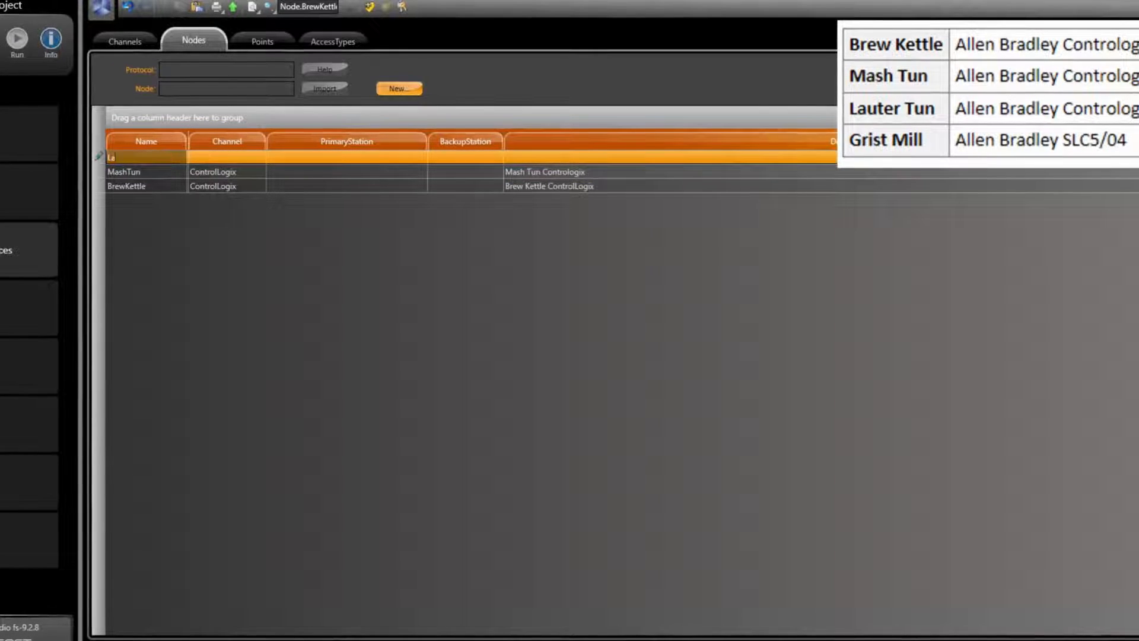
text(uterTu)
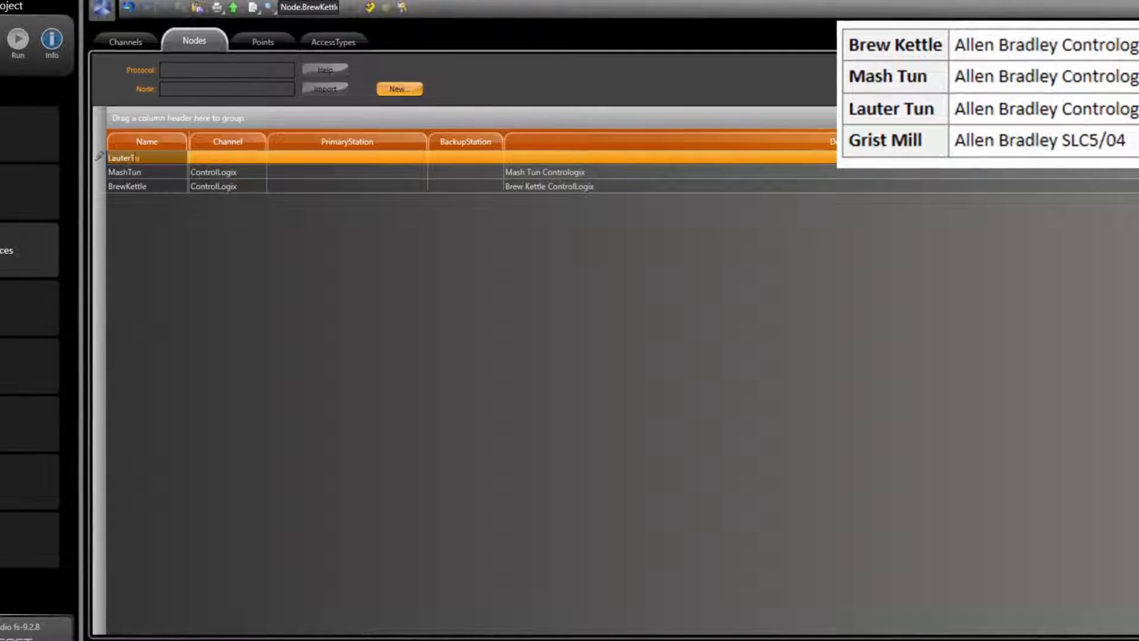
text(n)
key(Tab)
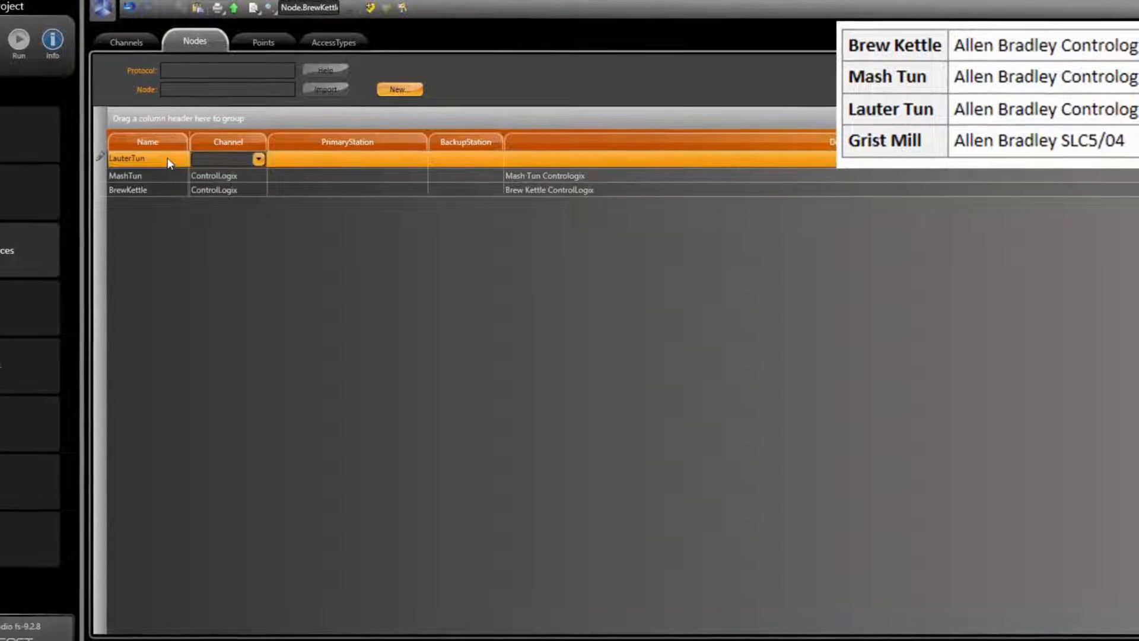
key(Down)
key(Tab)
key(Tab)
key(Tab)
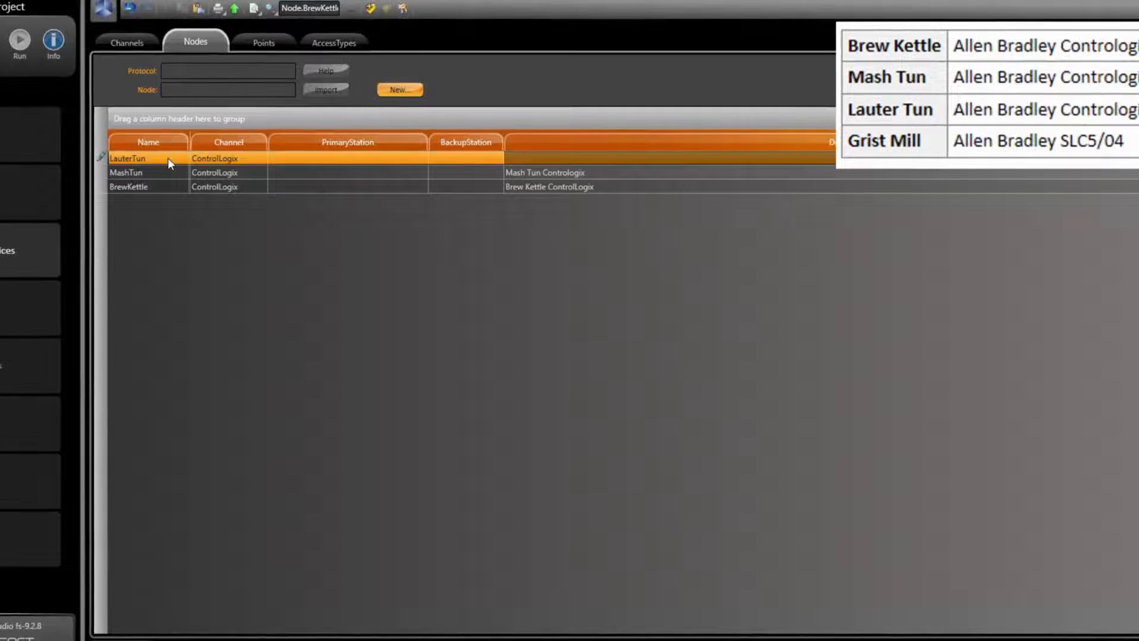
- Set the LauterTun node's description to "Lauter Tun Contrologix" and create the node
text(Lauter)
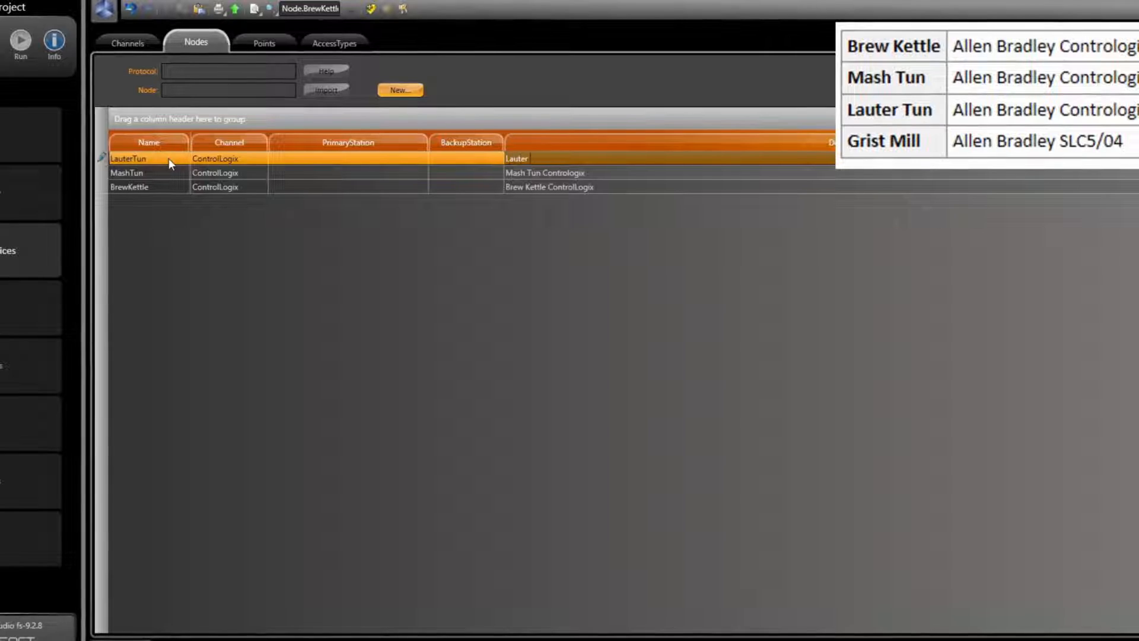
text( Tun Contrologix)
key(Return)
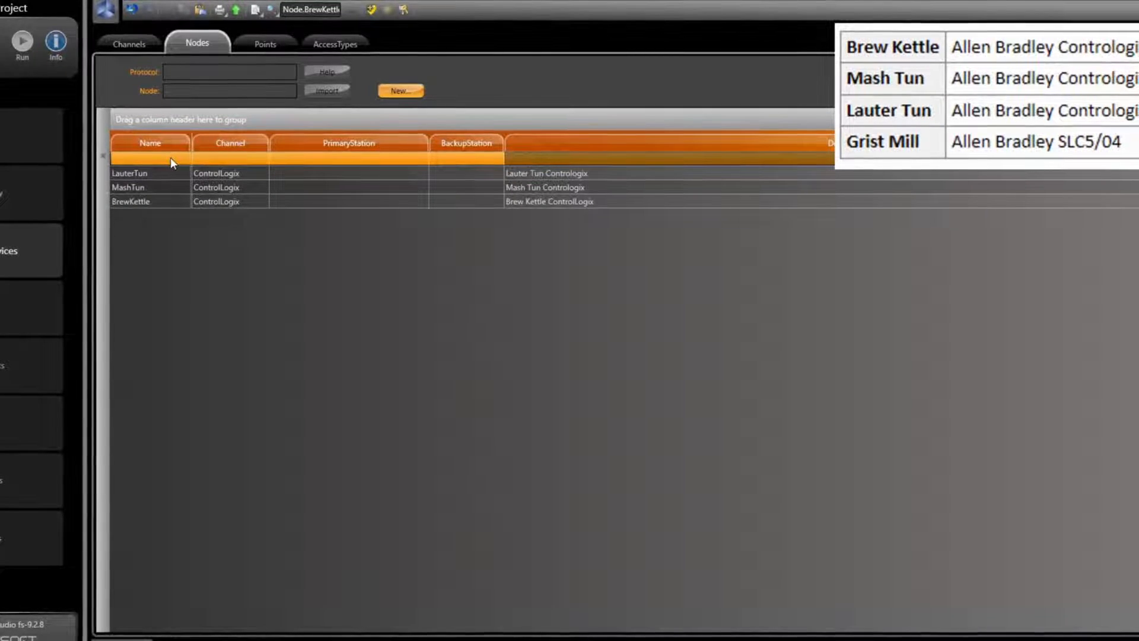
- Add a node named GristMill and assign it to the DF1_Ethernet channel
click(172, 159)
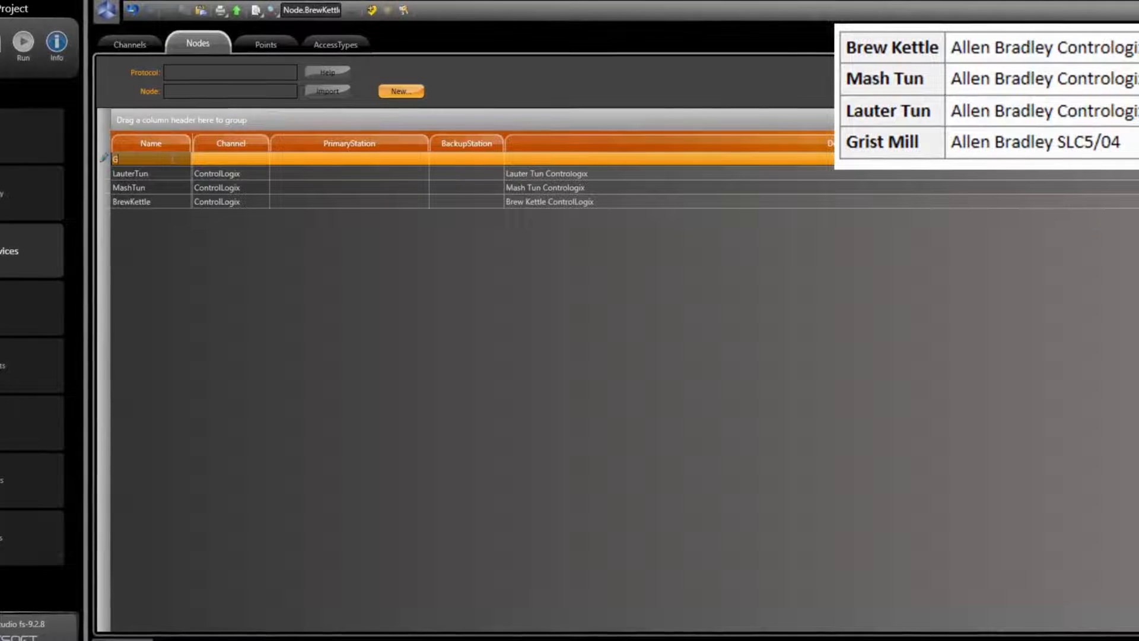
text(GristM)
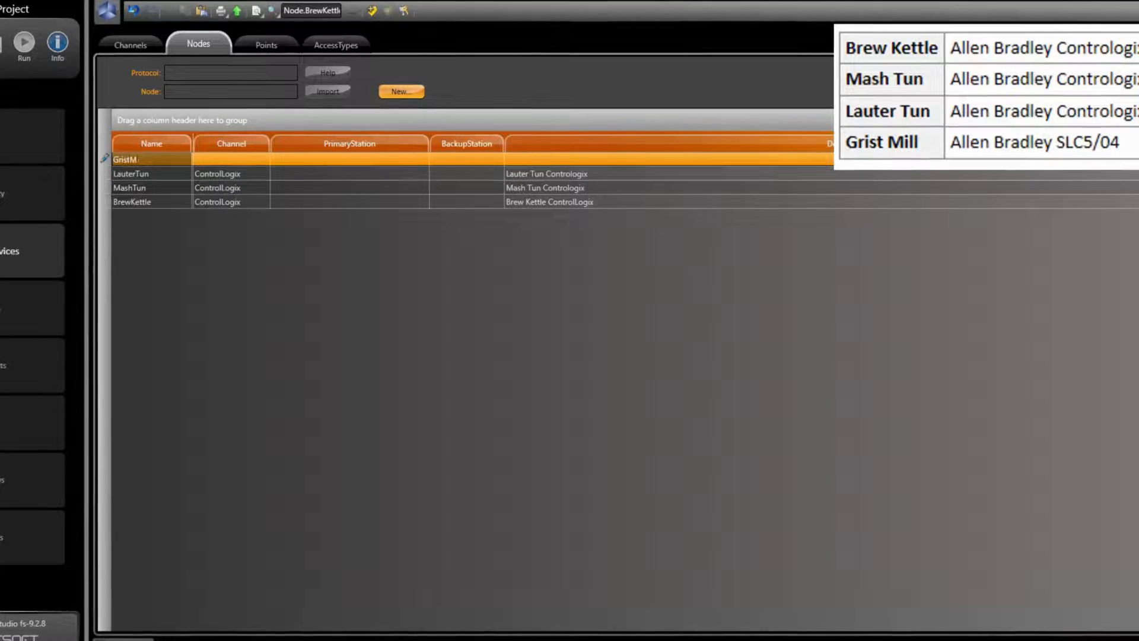
text(ill)
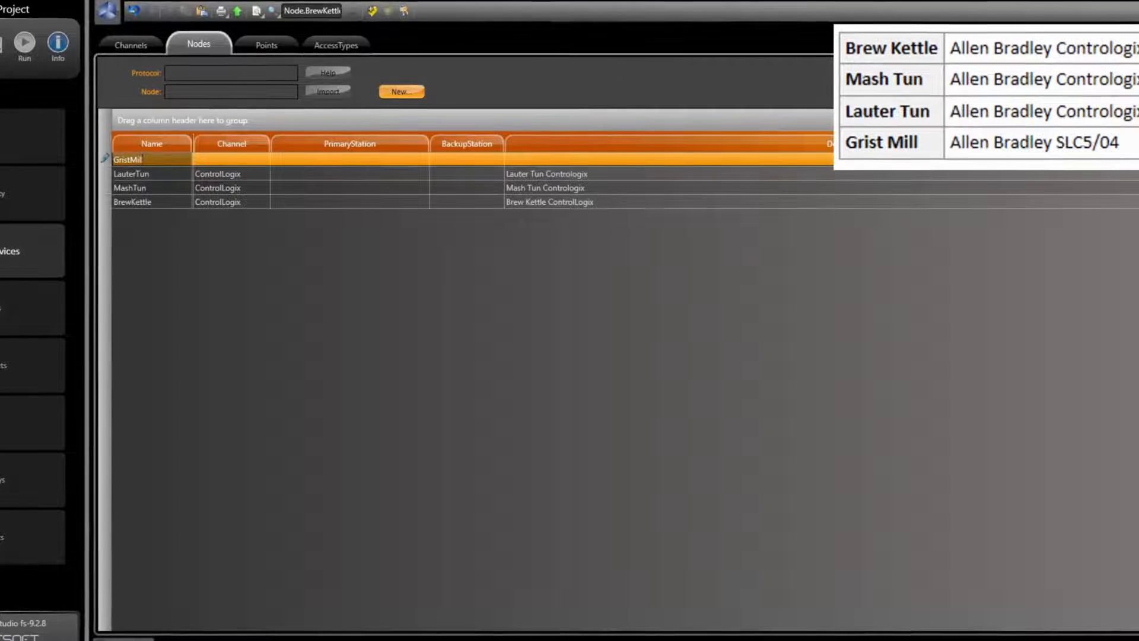
click(248, 161)
click(261, 159)
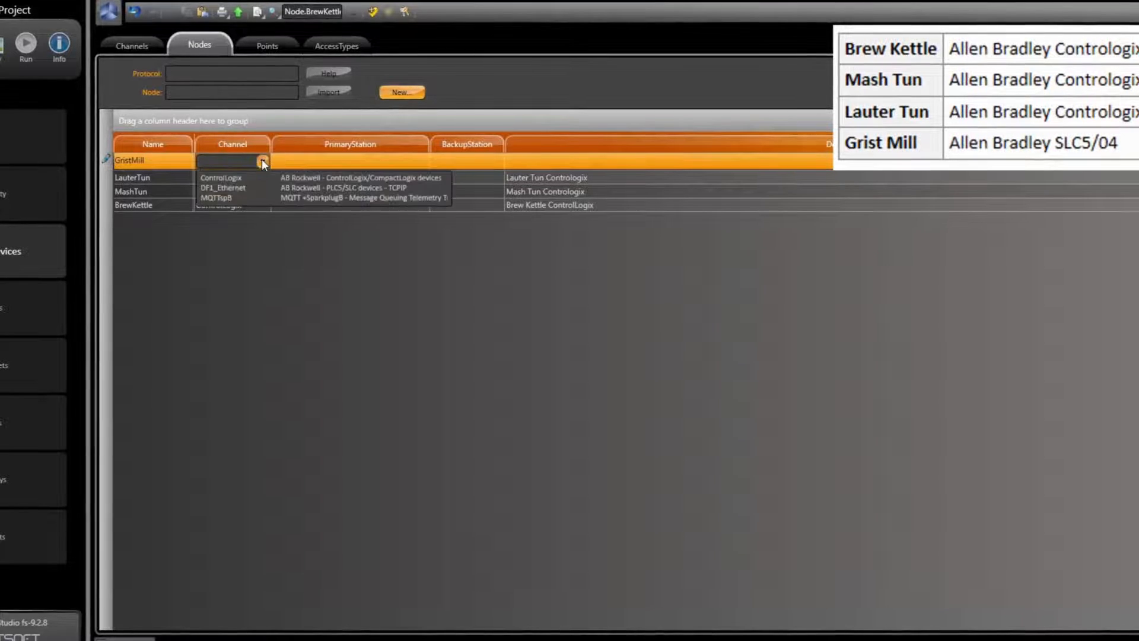
click(241, 187)
- Set the GristMill node's description to "Grist Mill SLC5/04" and create the node
click(536, 162)
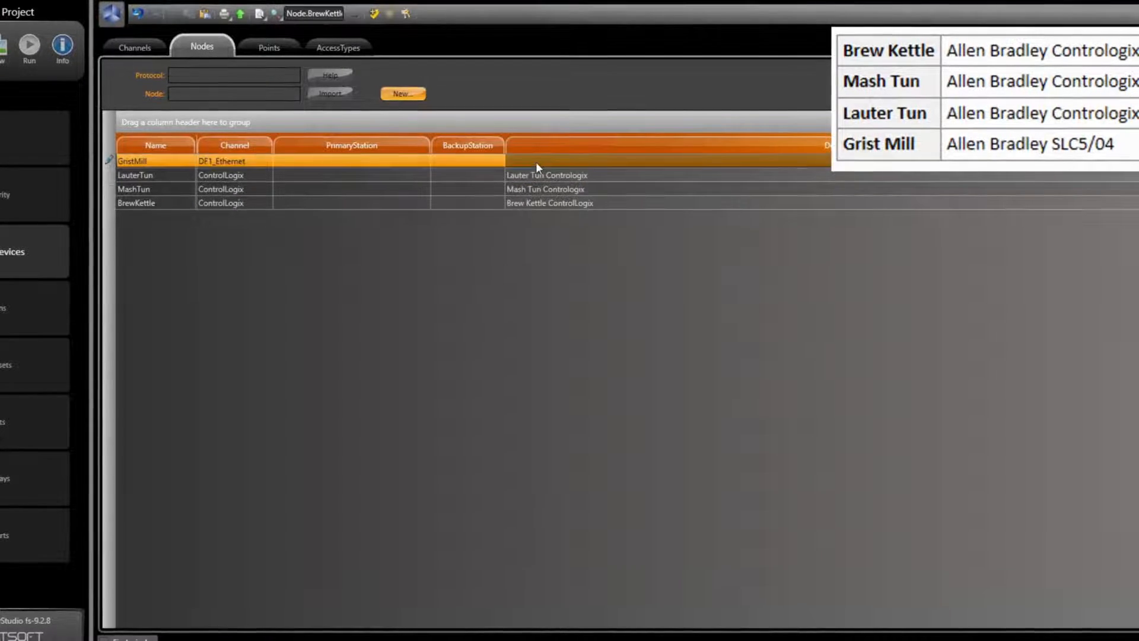
text(Grist)
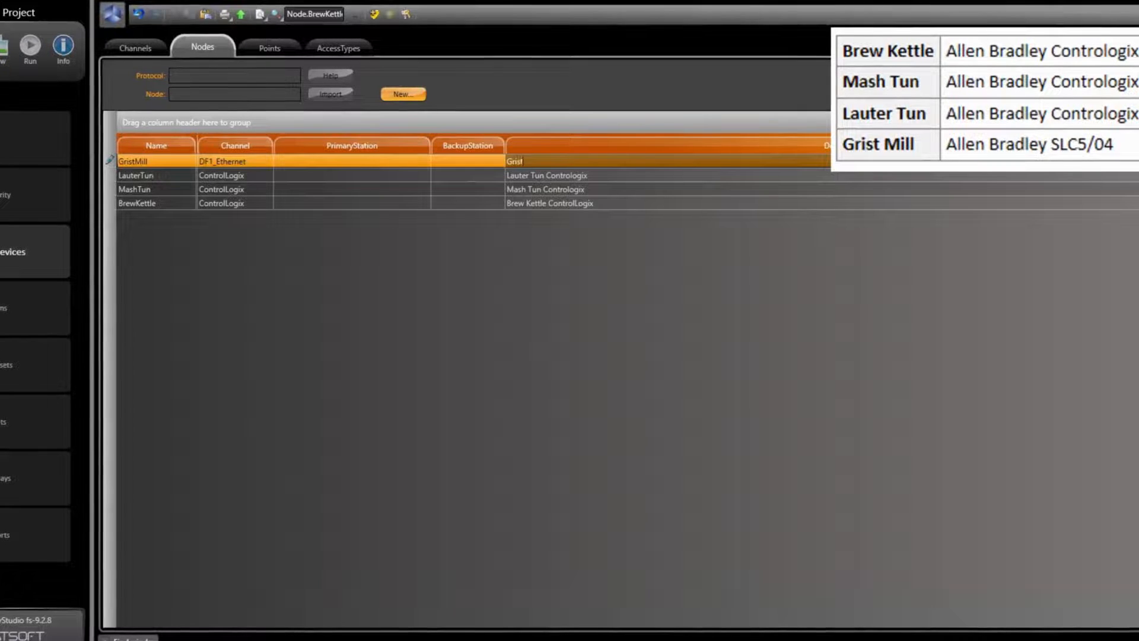
text( Mill)
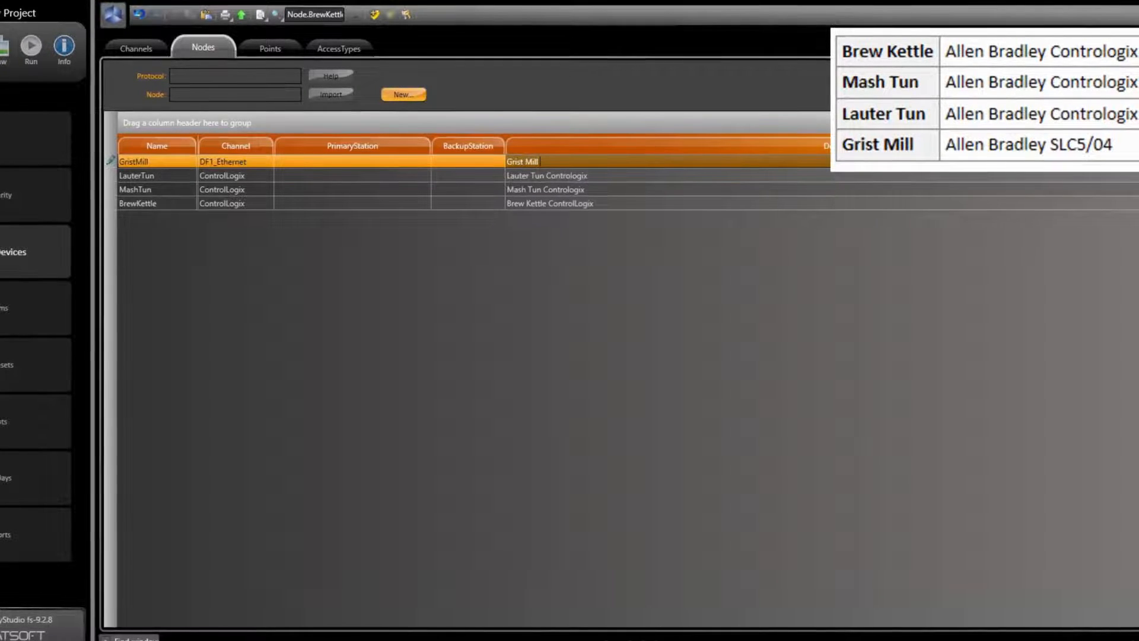
text( SLC5/04)
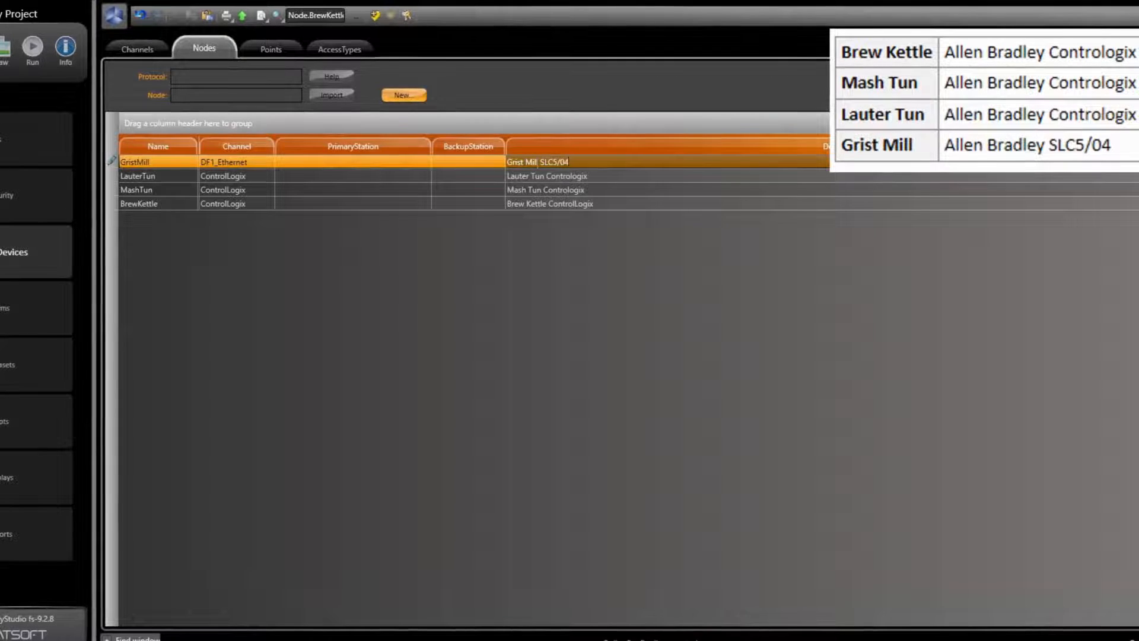
key(Return)
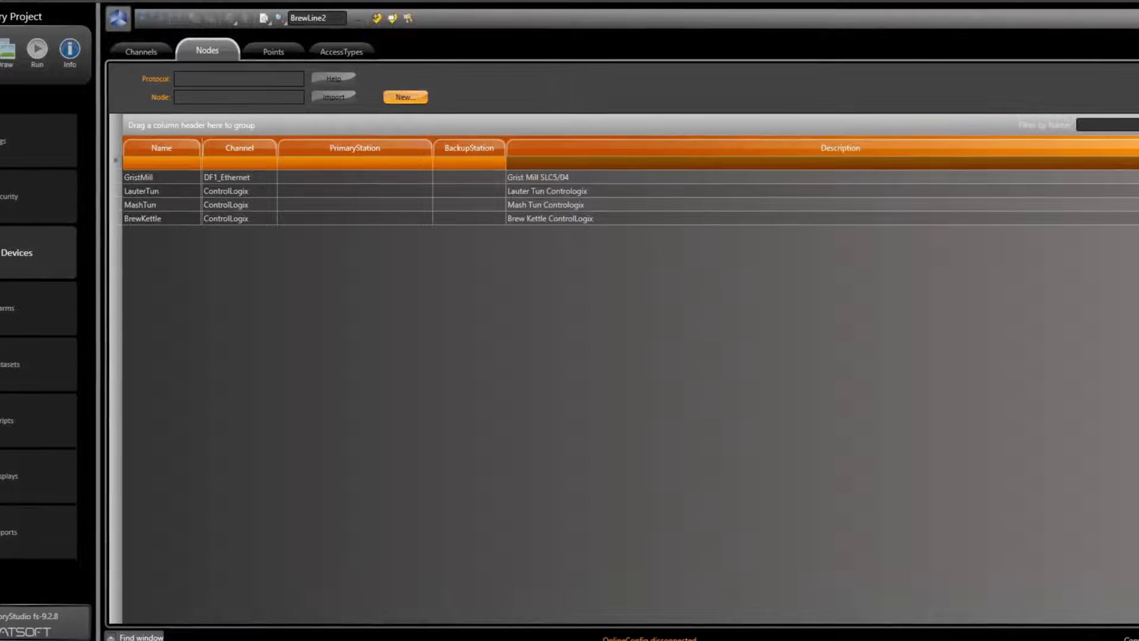
- Start a new device point and assign it the tag BrewLine1.BrewKettle.Level
click(286, 54)
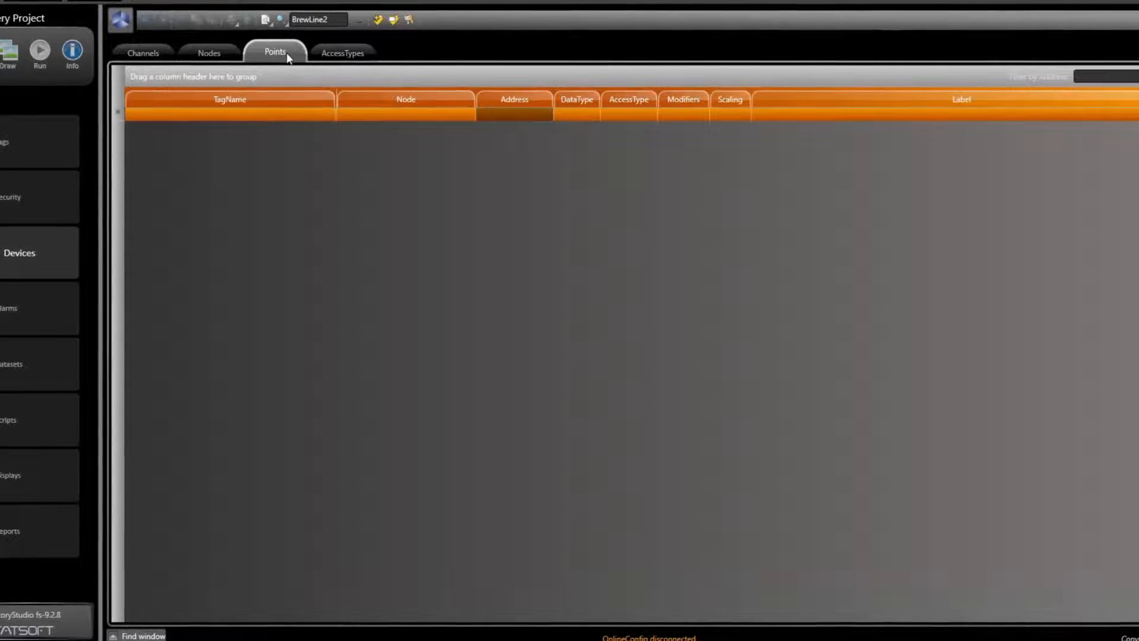
click(197, 118)
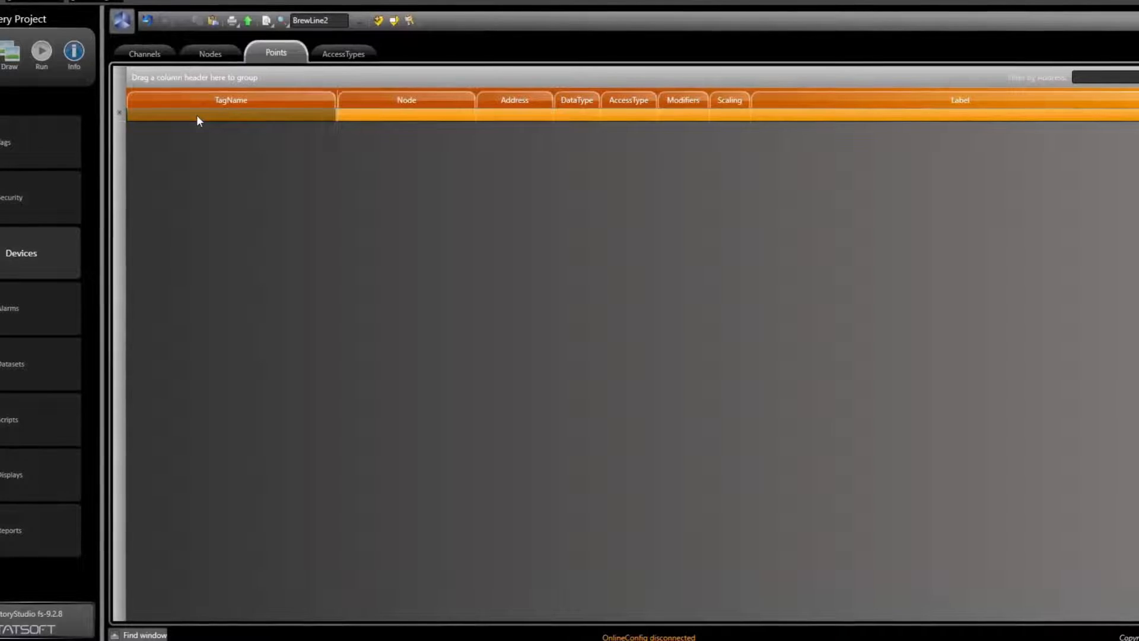
text(Brew)
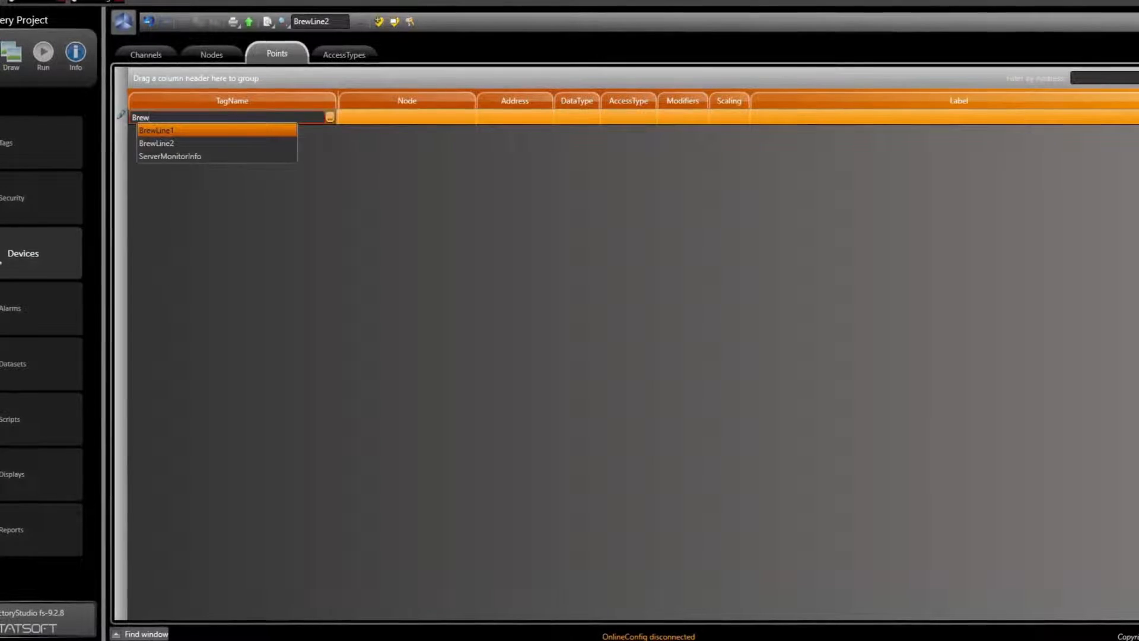
key(Return)
text(.)
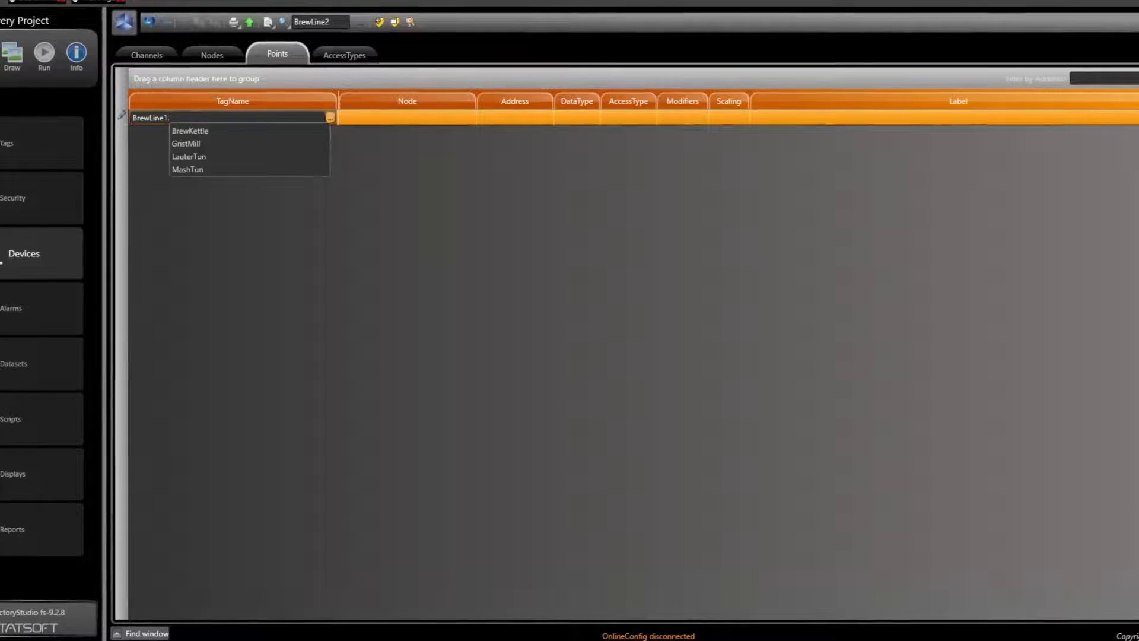
text(Brew)
key(Return)
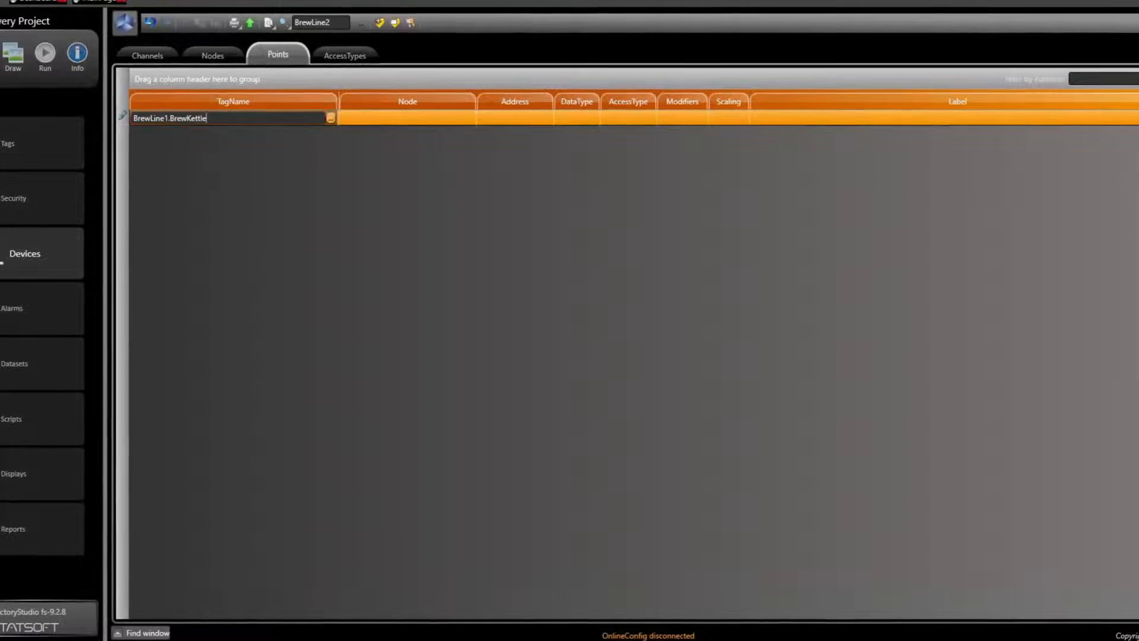
text(.)
text(Level)
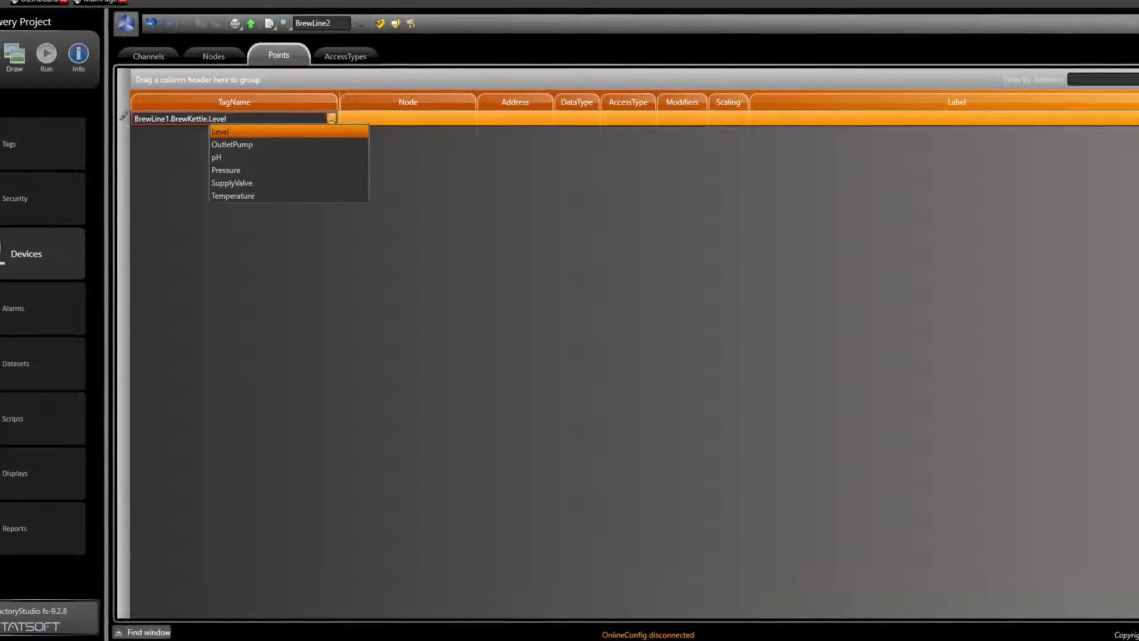
key(Return)
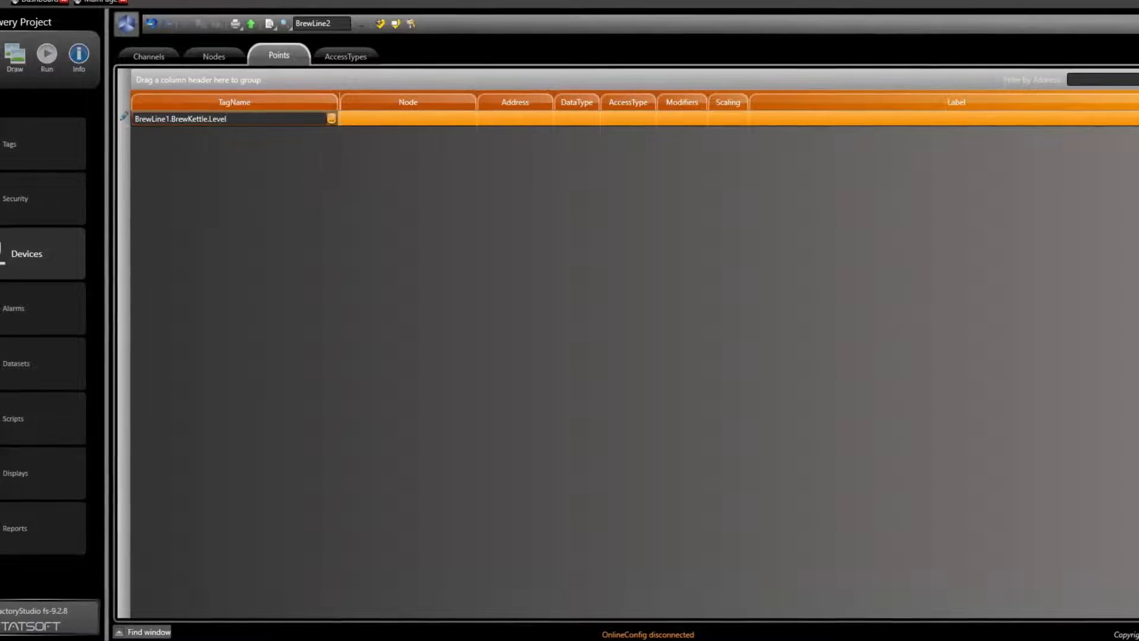
- Assign the BrewKettle node to the new BrewLine1.BrewKettle.Level point
click(448, 118)
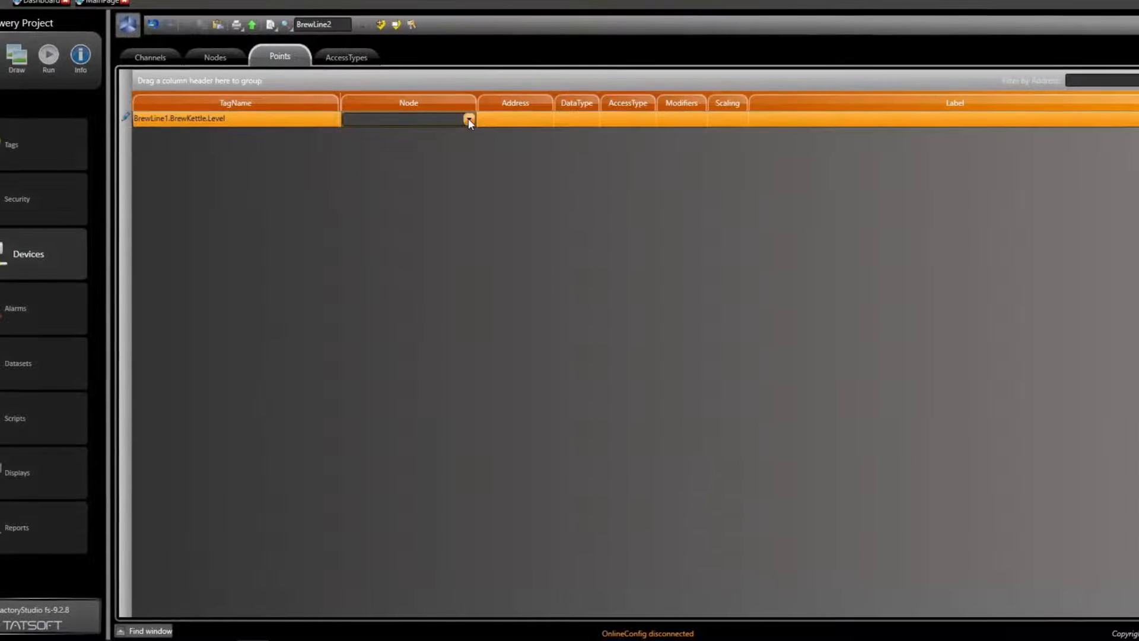
click(469, 120)
click(409, 131)
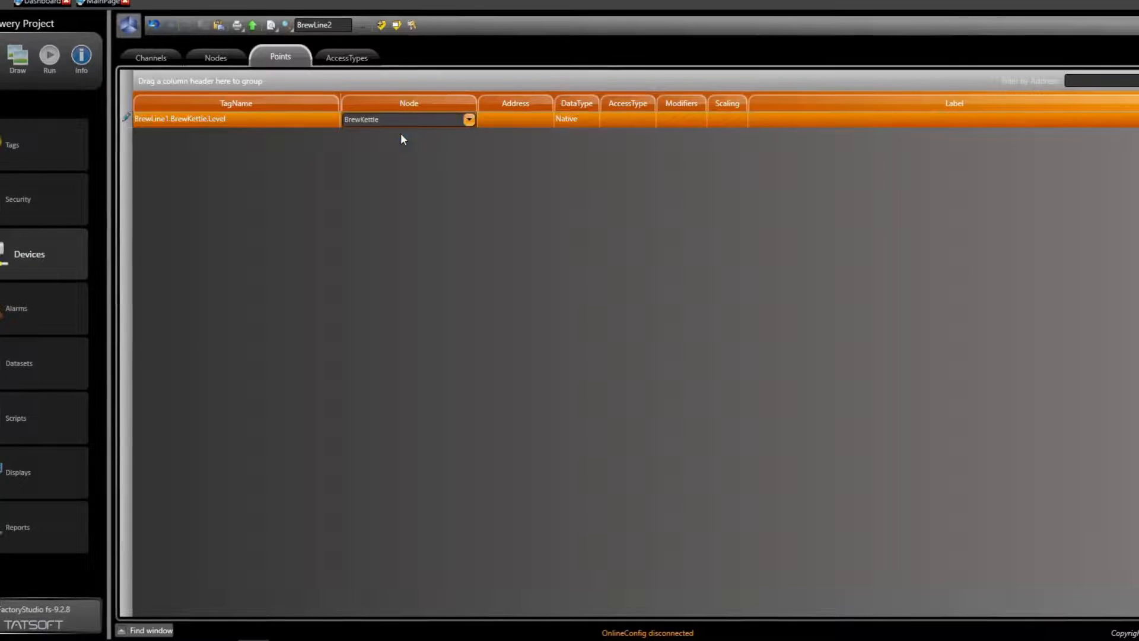
- Set the point's address to type REAL with device tag name BrewKettle.Level and create the point
click(507, 119)
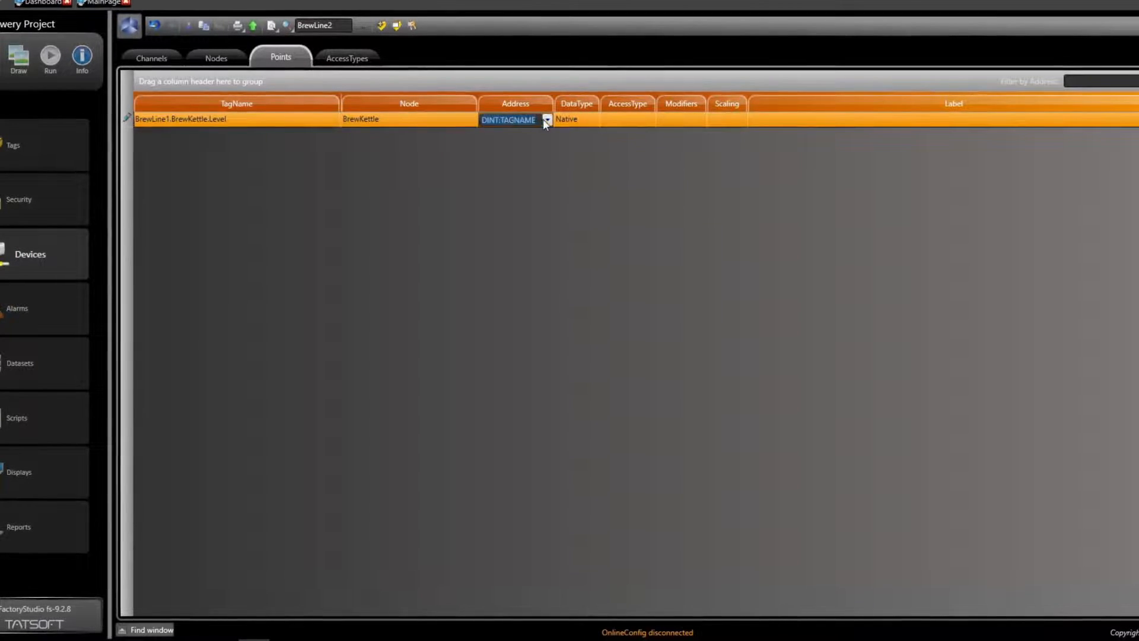
click(546, 119)
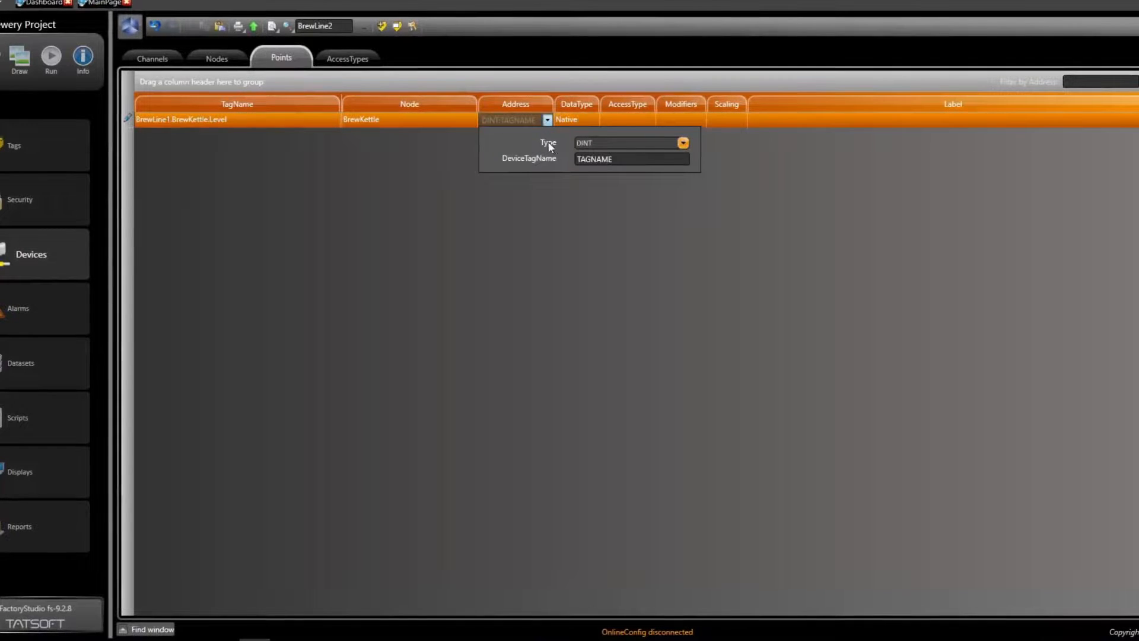
click(684, 144)
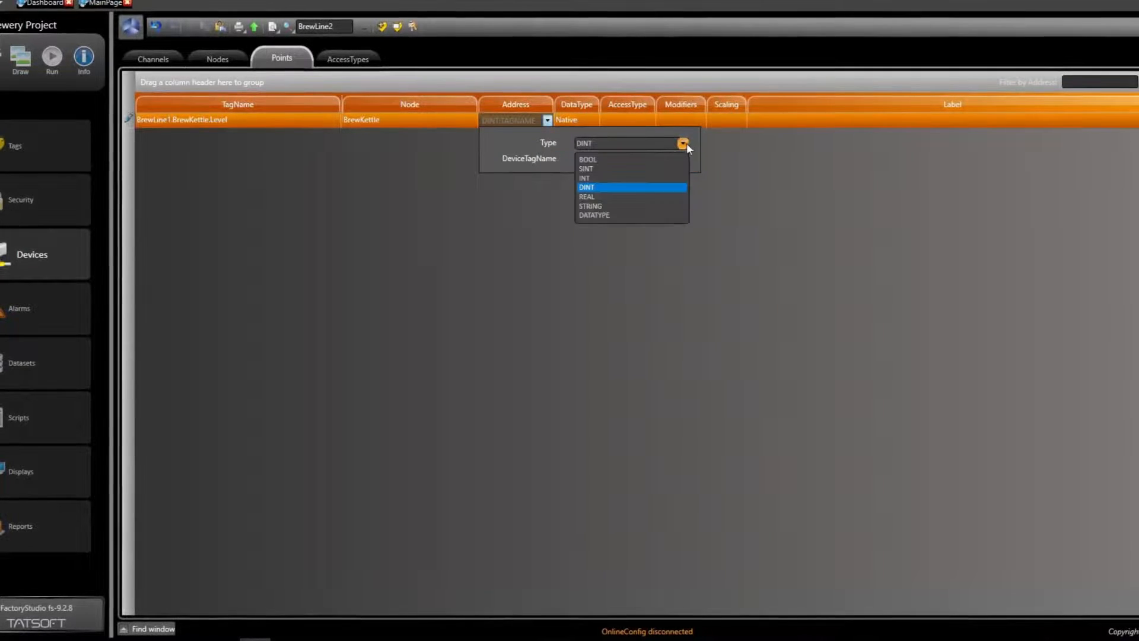
click(596, 197)
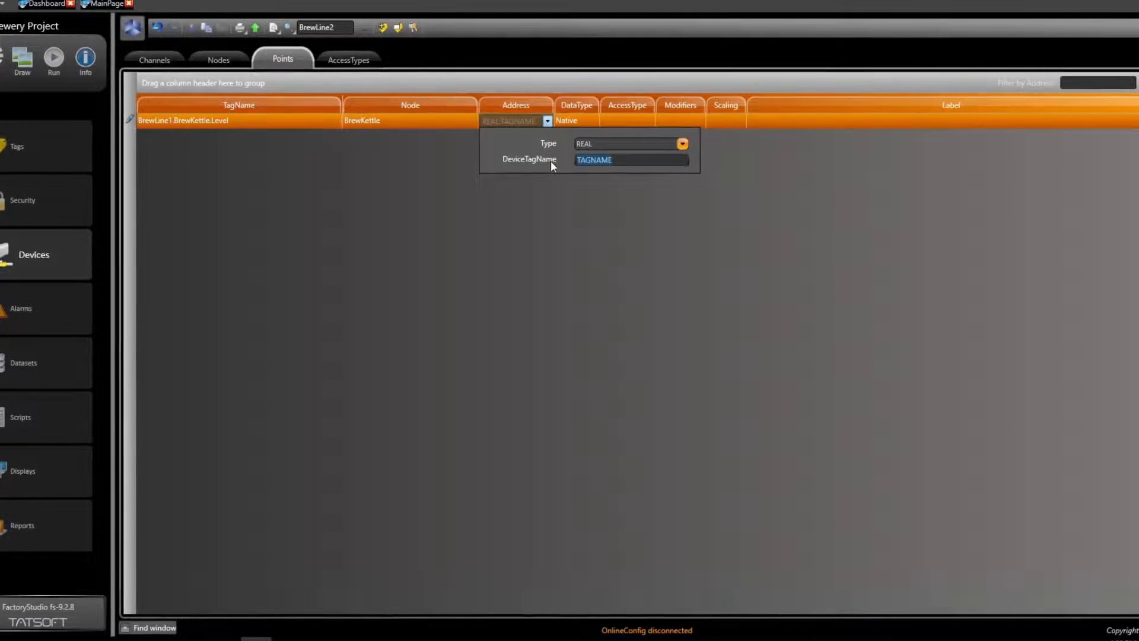
text(BrewKett)
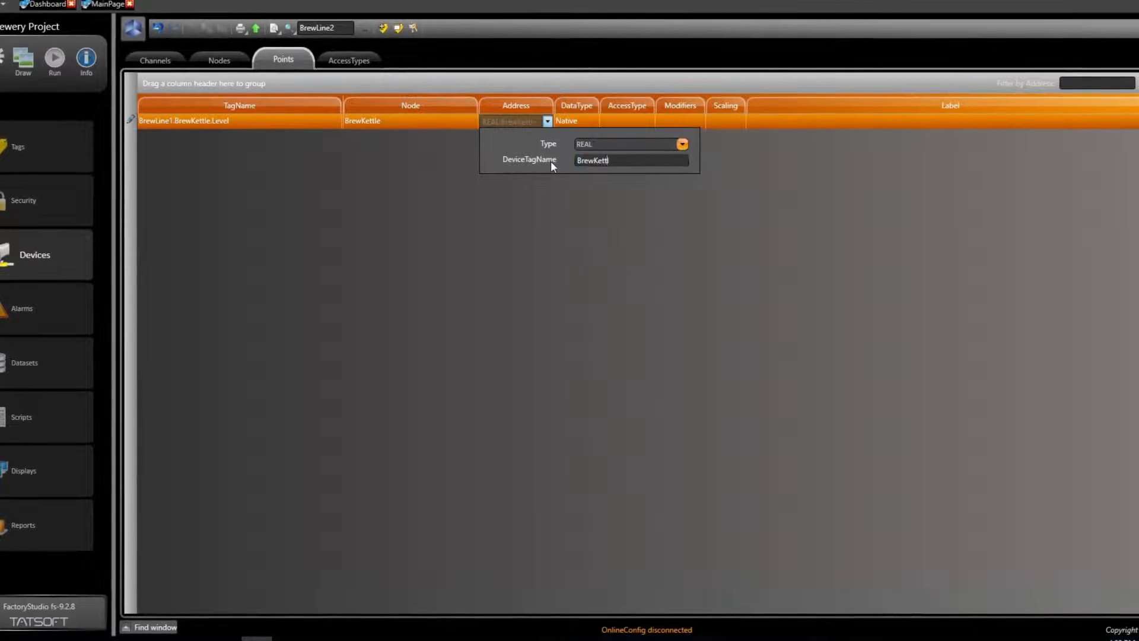
text(le.Level)
key(Return)
key(Return)
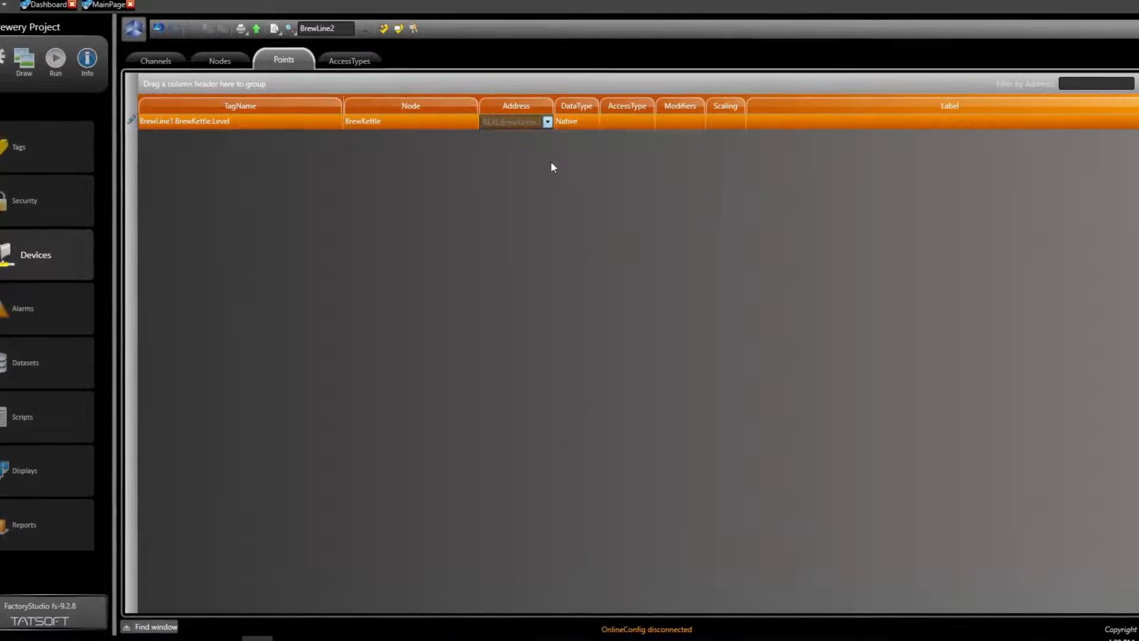
- Copy the BrewKettle.Level point row and paste it with its headers into the empty Sheet1 in Excel
click(236, 134)
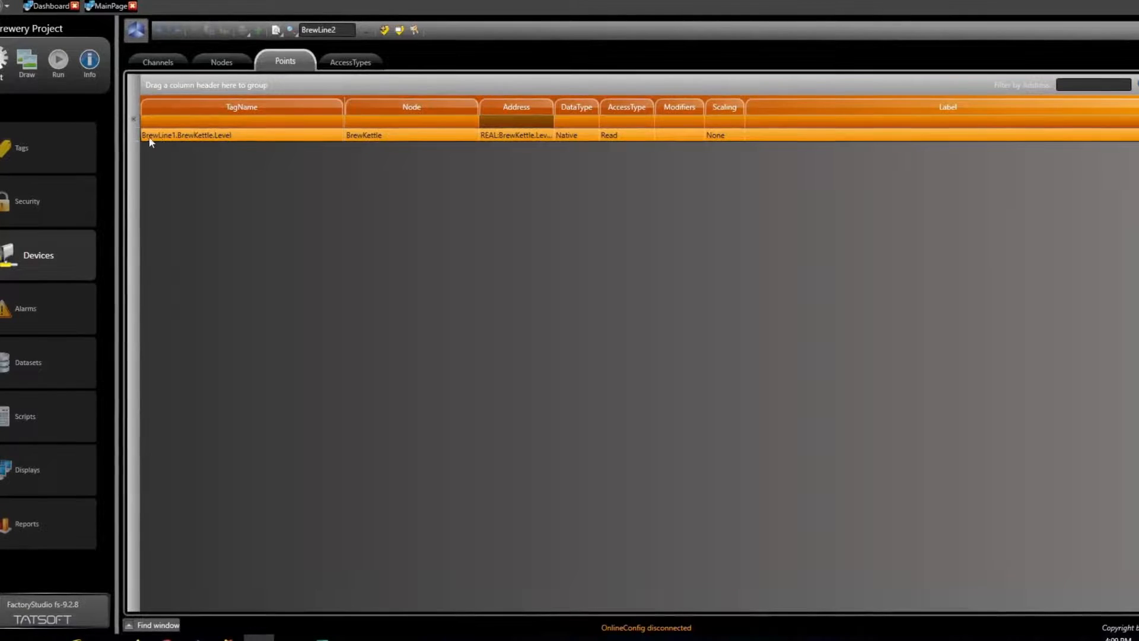
click(133, 134)
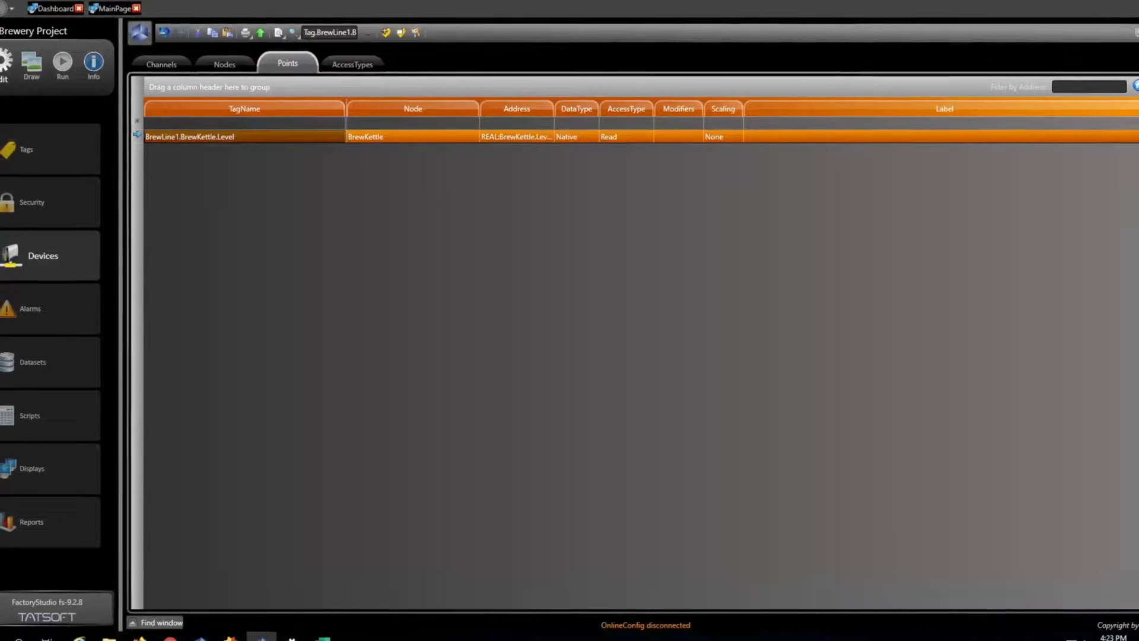
click(324, 639)
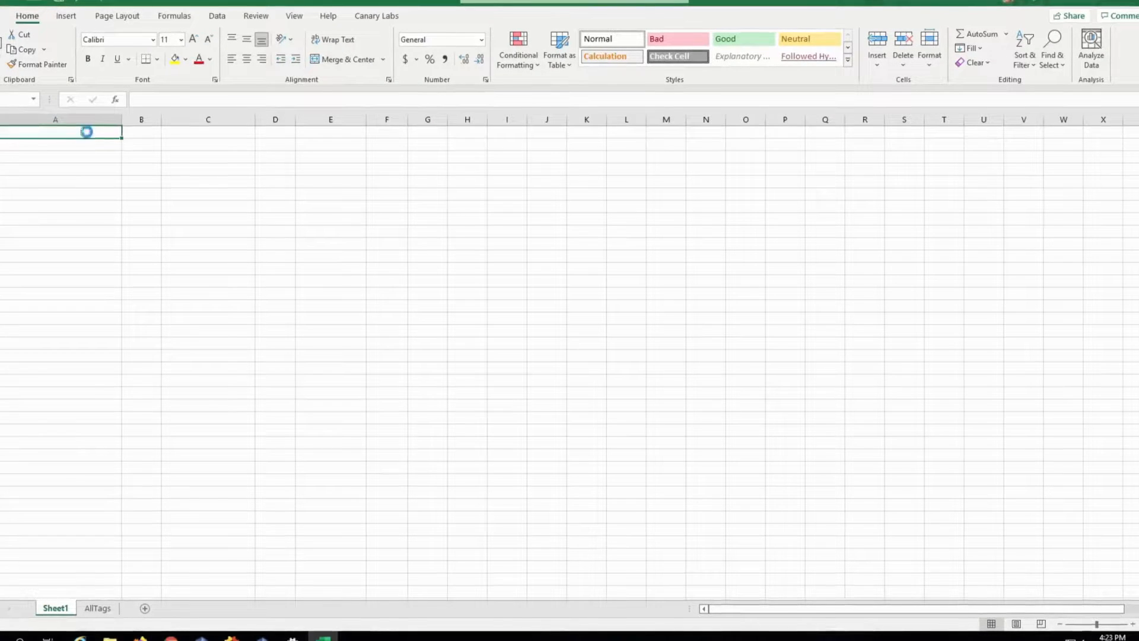
key(ctrl+v)
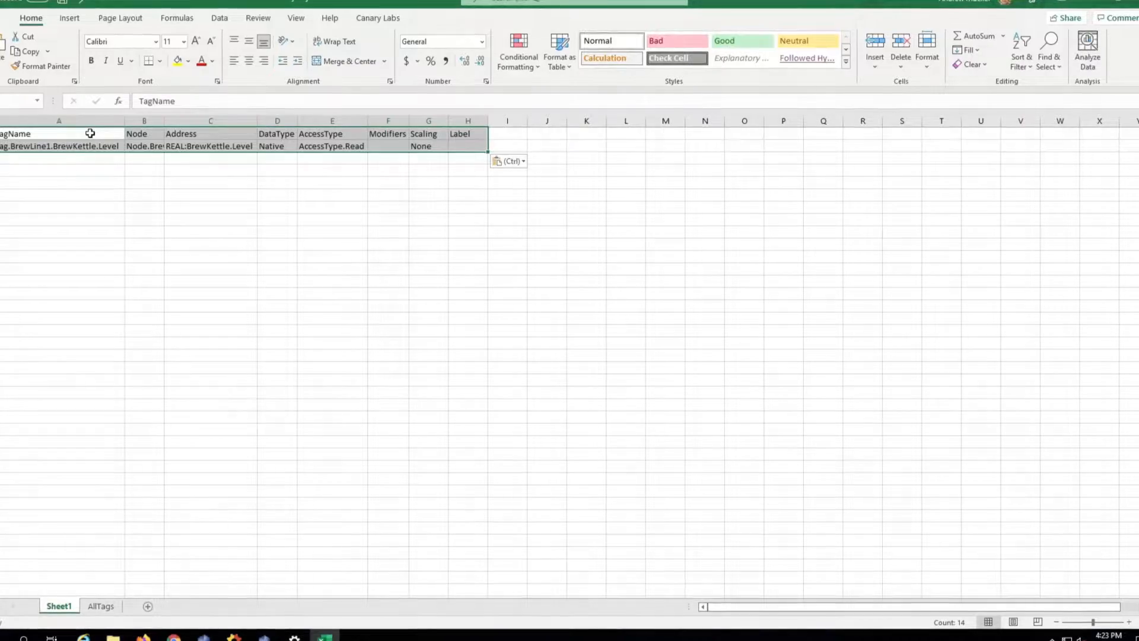
- Copy the entire point table on the AllTags sheet, from the TagName header through the last Label row
click(102, 605)
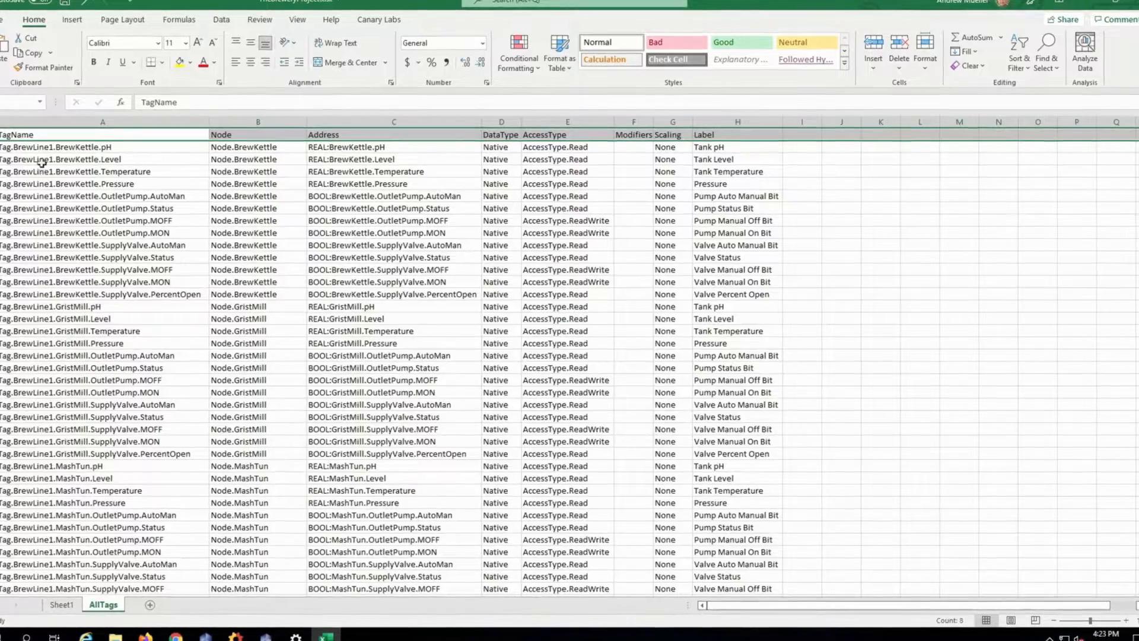
click(153, 135)
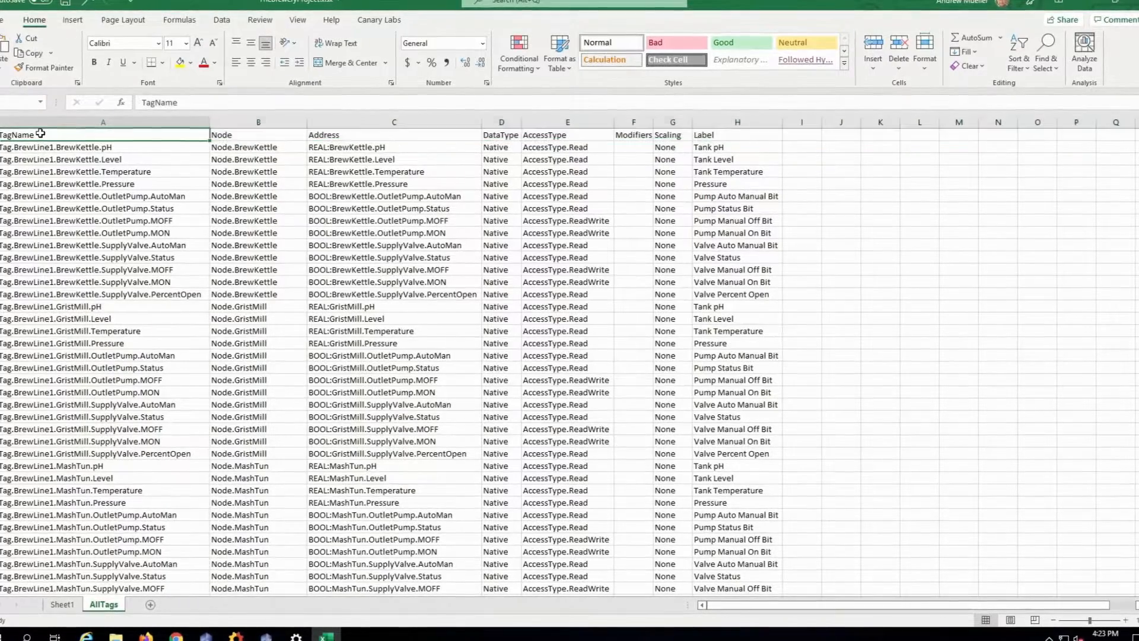
shift+click(692, 134)
key(ctrl+shift+Down)
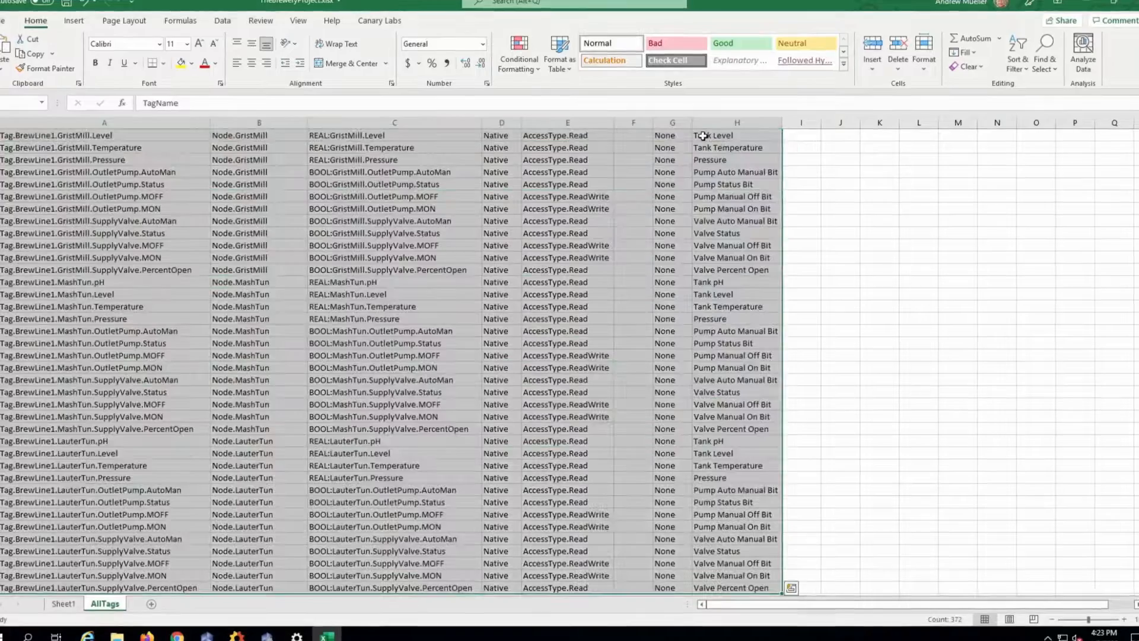
key(ctrl+c)
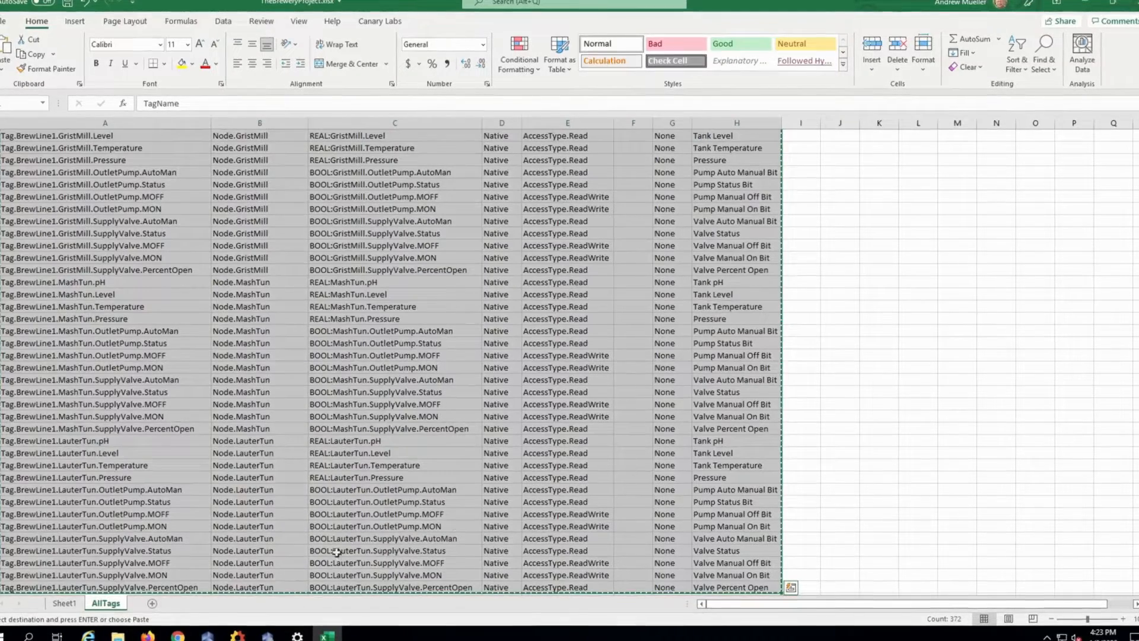
- Switch back to FactoryStudio and paste the copied point rows into the Points table
click(267, 635)
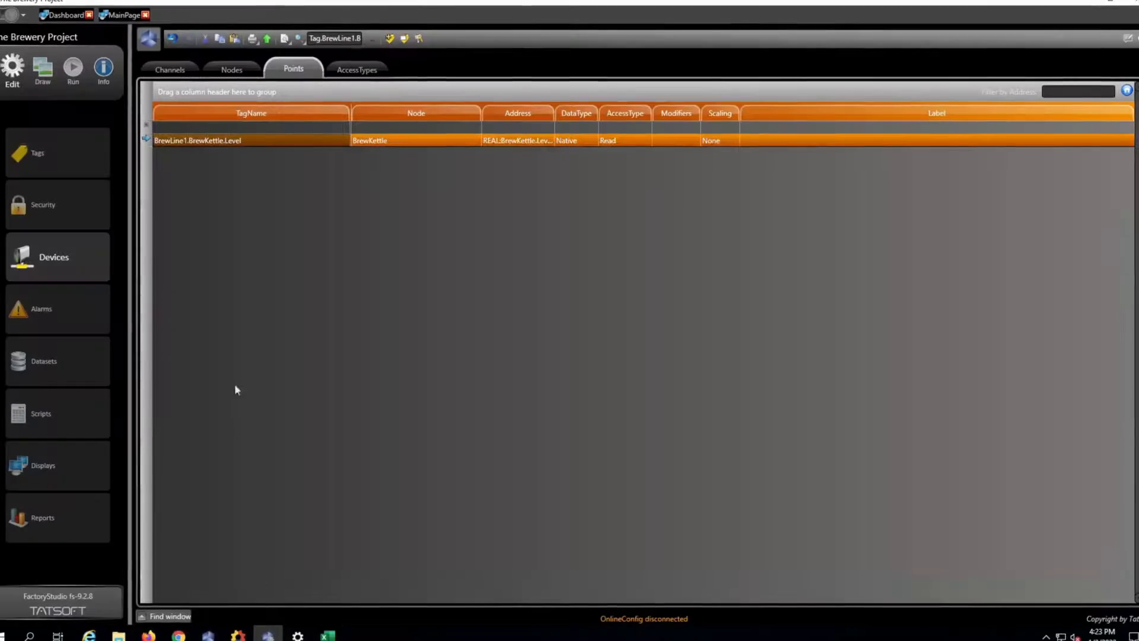
click(147, 127)
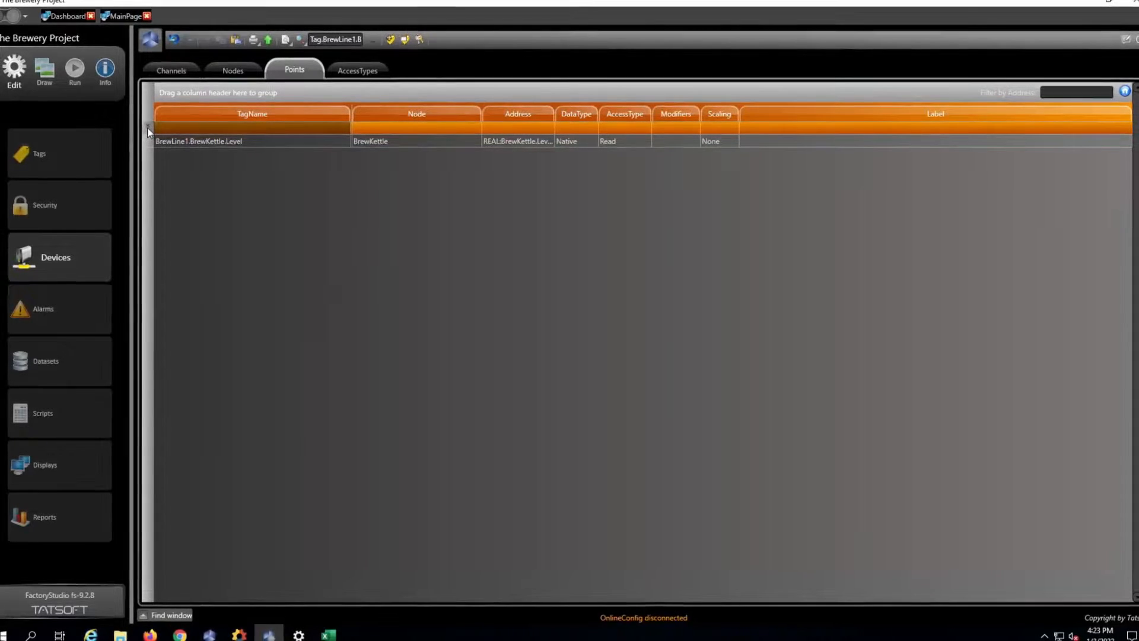
right_click(147, 127)
click(197, 168)
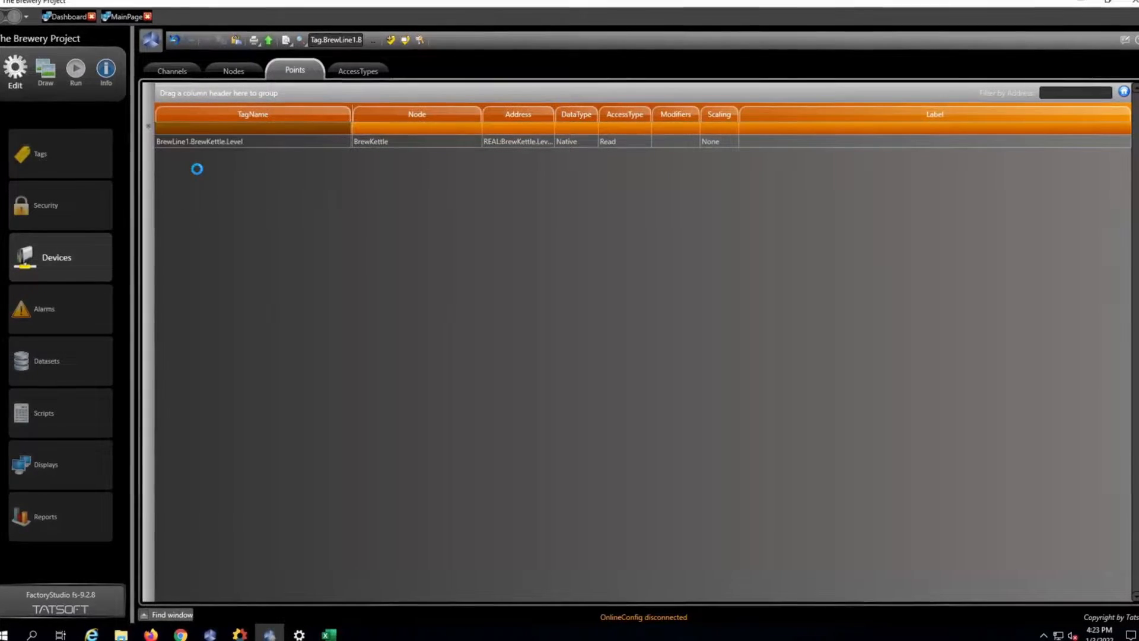